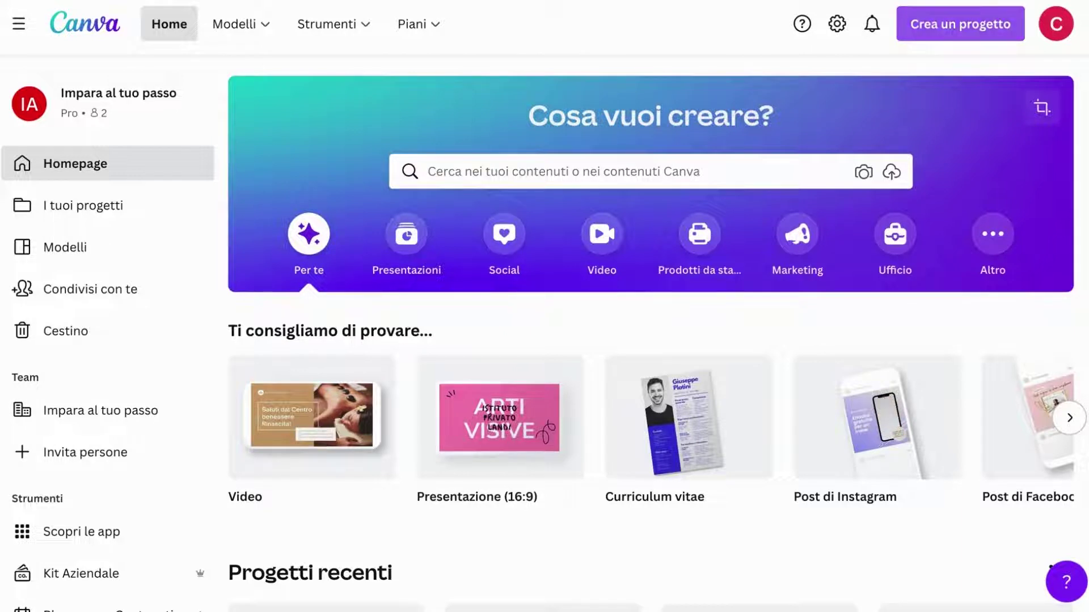
Create a new 1080 × 1080 px Instagram post and add a square from the lines and shapes elements.
click(960, 24)
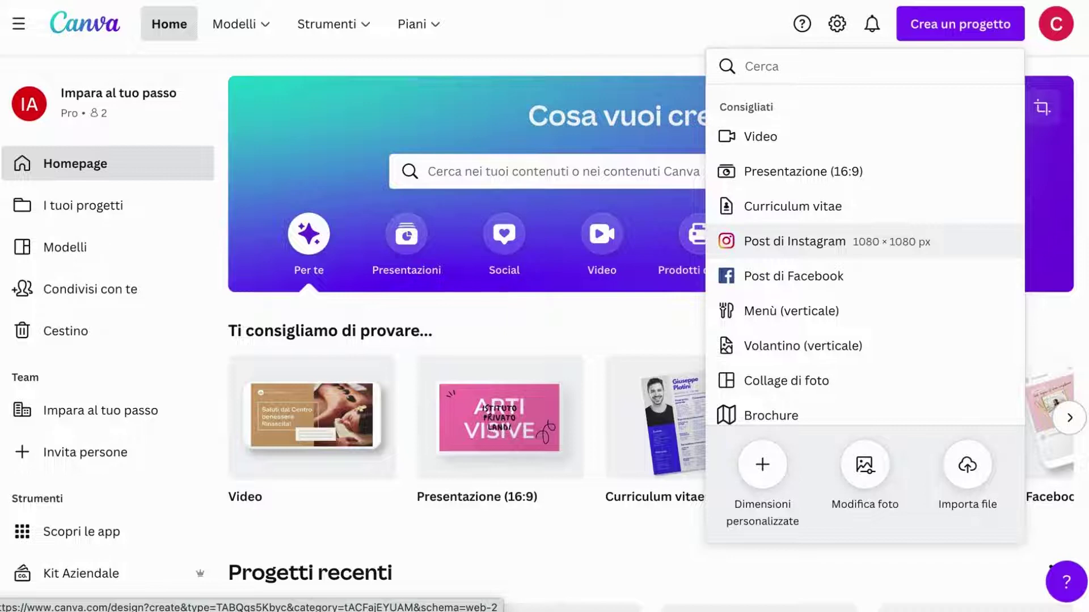
click(794, 241)
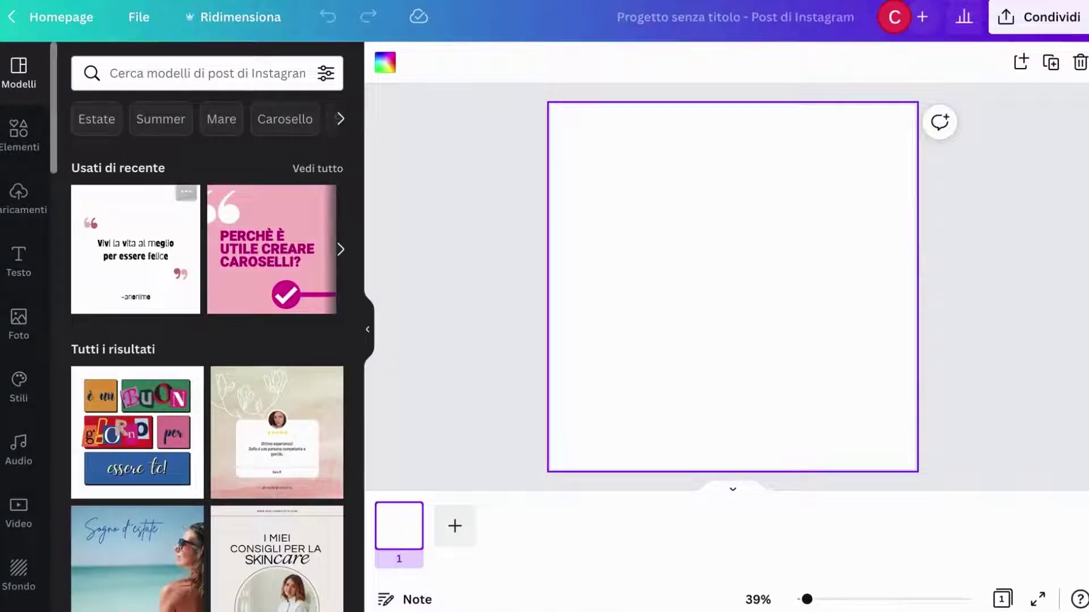
click(19, 135)
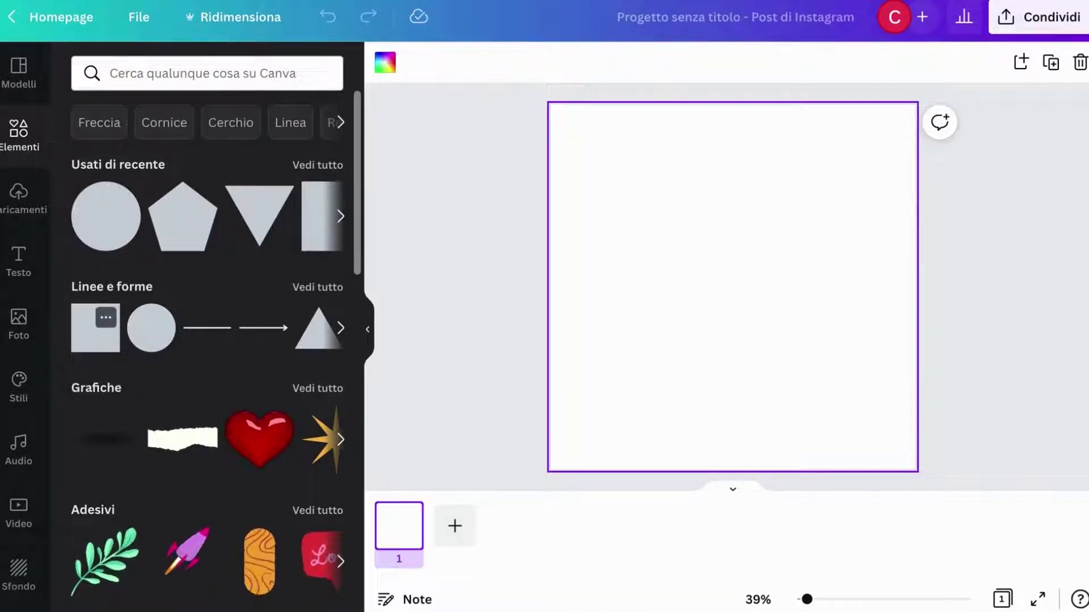
click(317, 288)
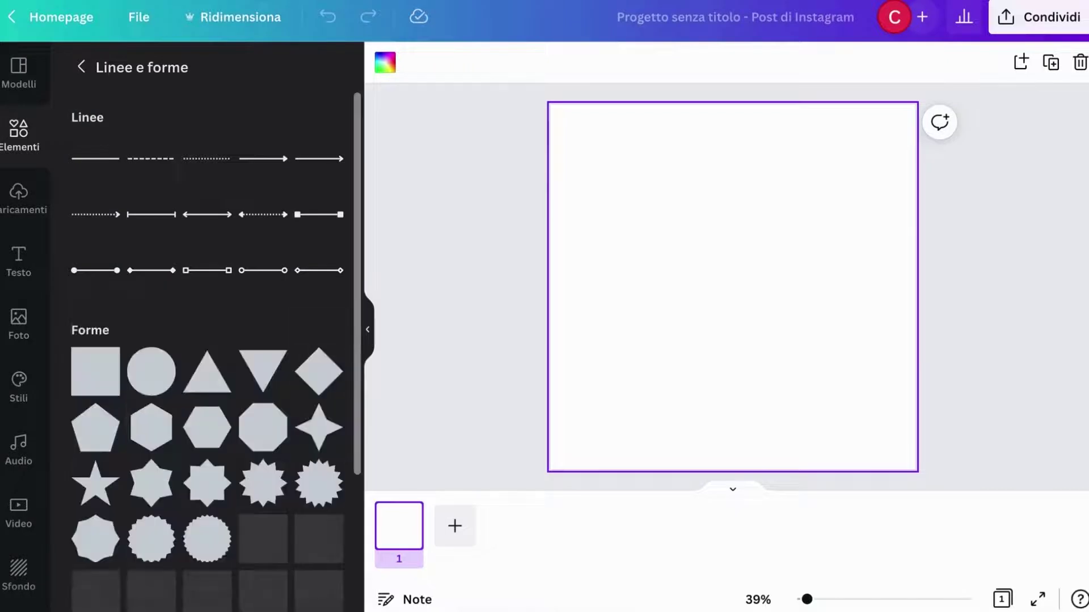
click(96, 372)
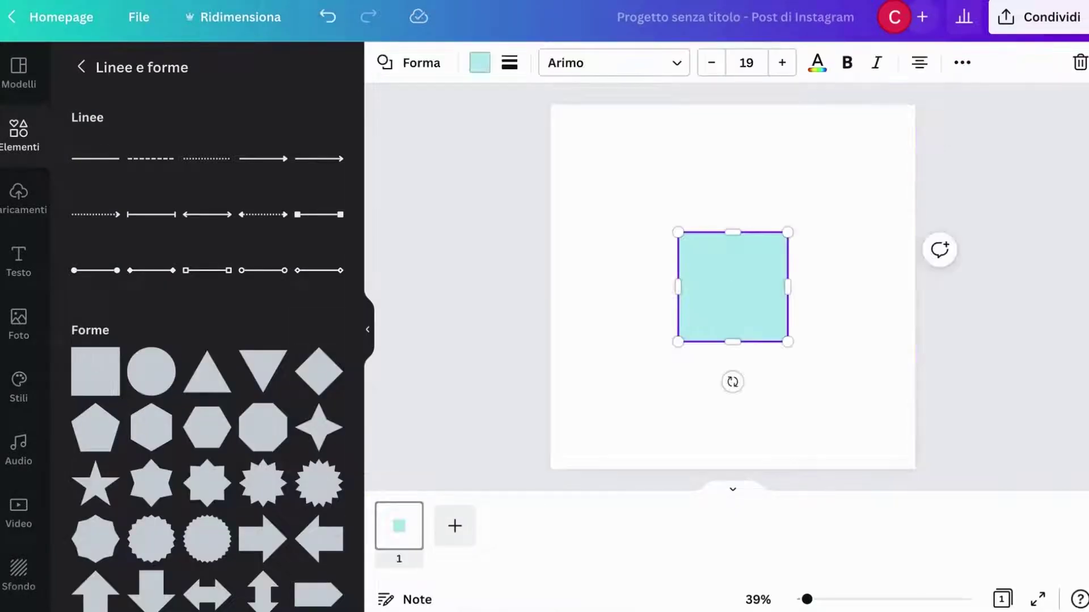
Fill the square with the mustard yellow from the colour palette.
click(480, 63)
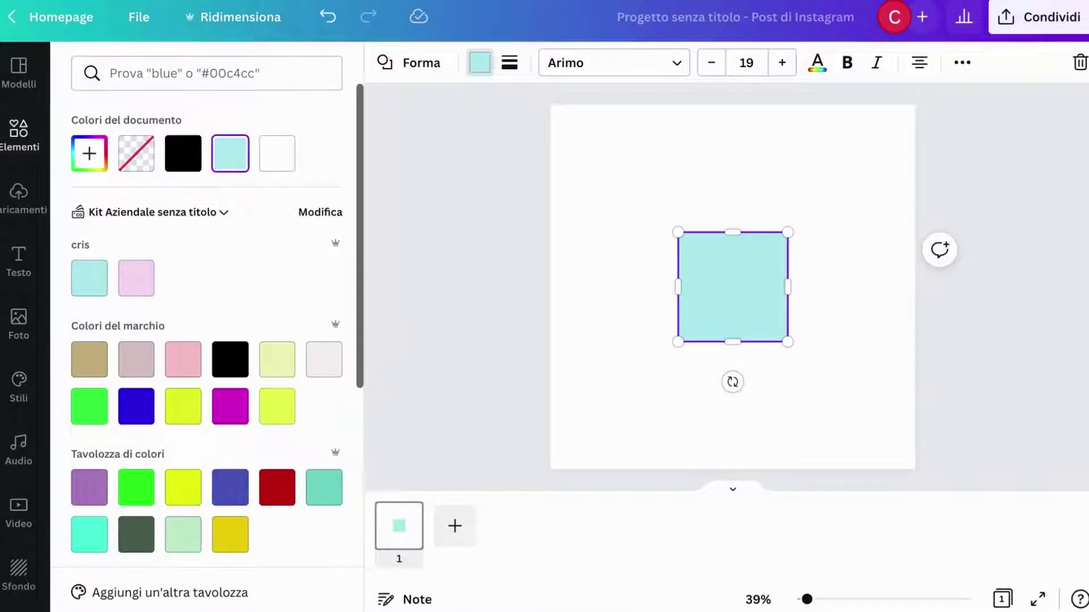
click(230, 534)
click(19, 135)
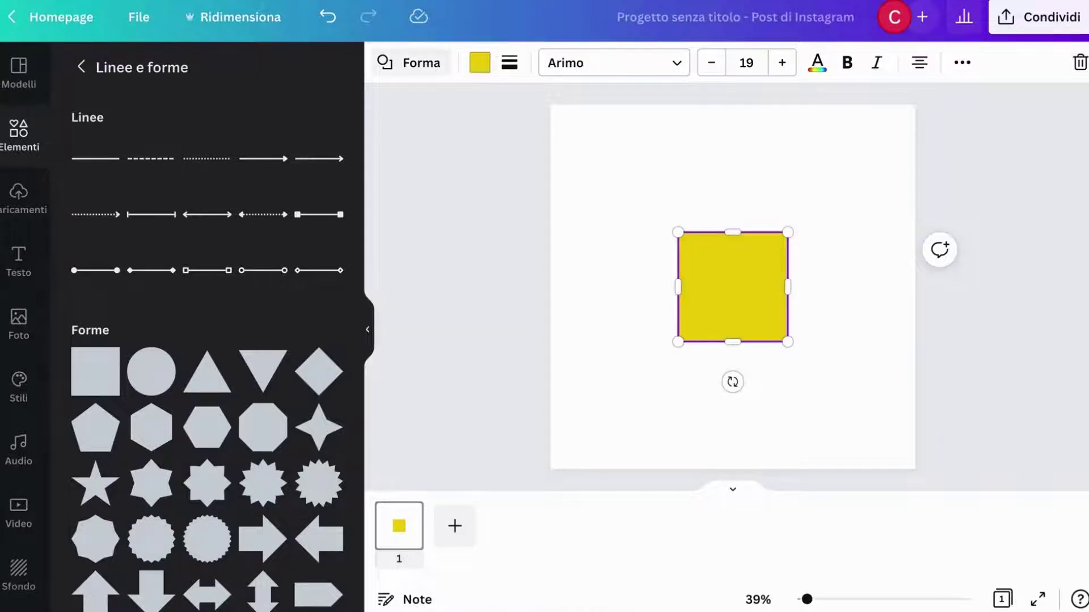
Change the yellow square's shape to a circle, trying an octagon, four-pointed star, five-pointed star and hexagon on the way.
click(410, 62)
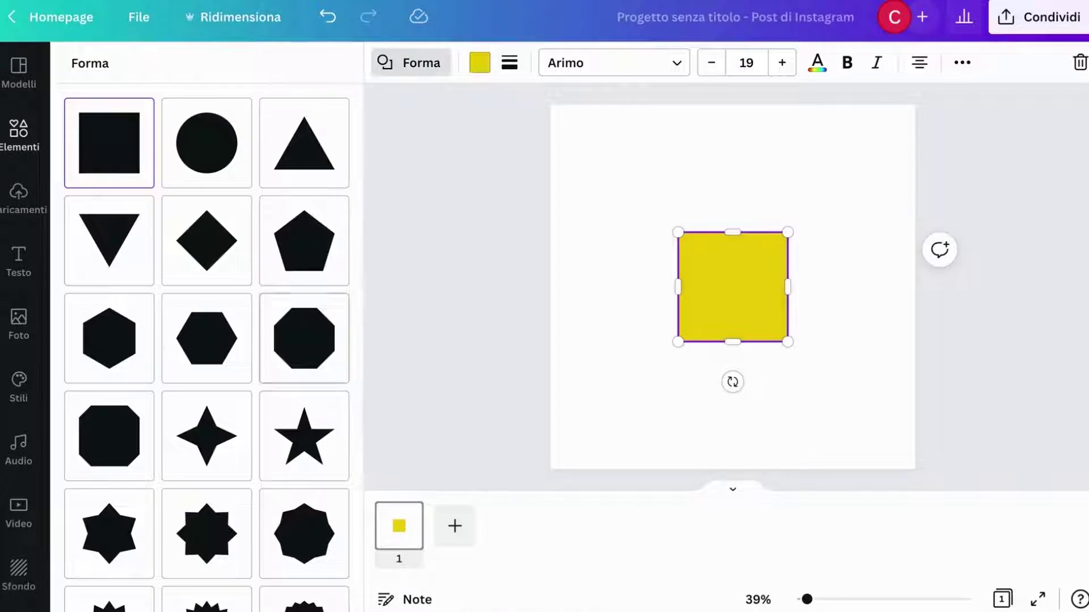
click(304, 339)
click(206, 436)
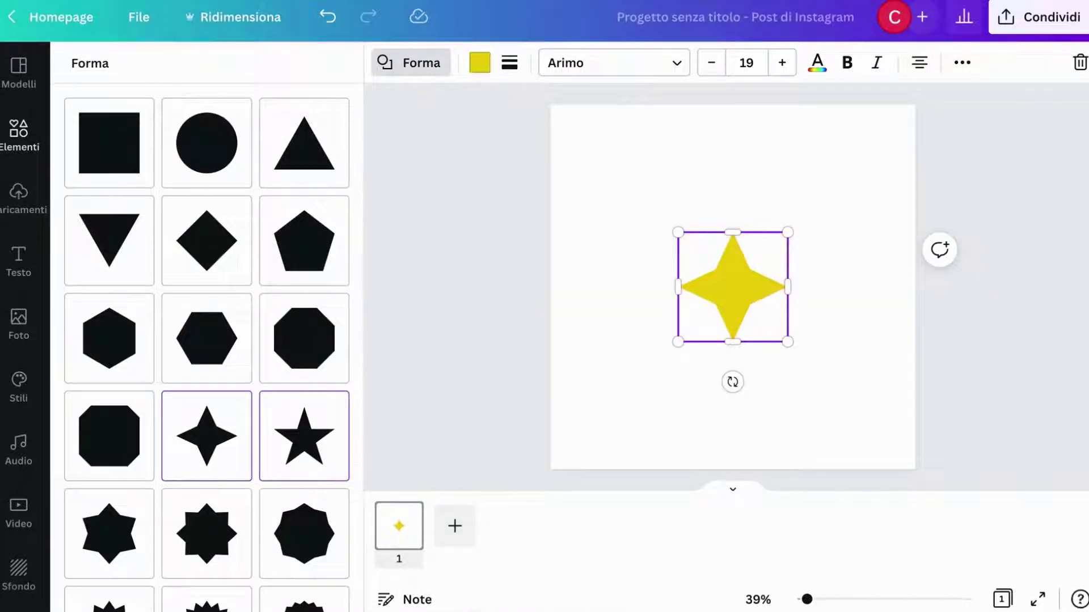
click(304, 436)
click(206, 339)
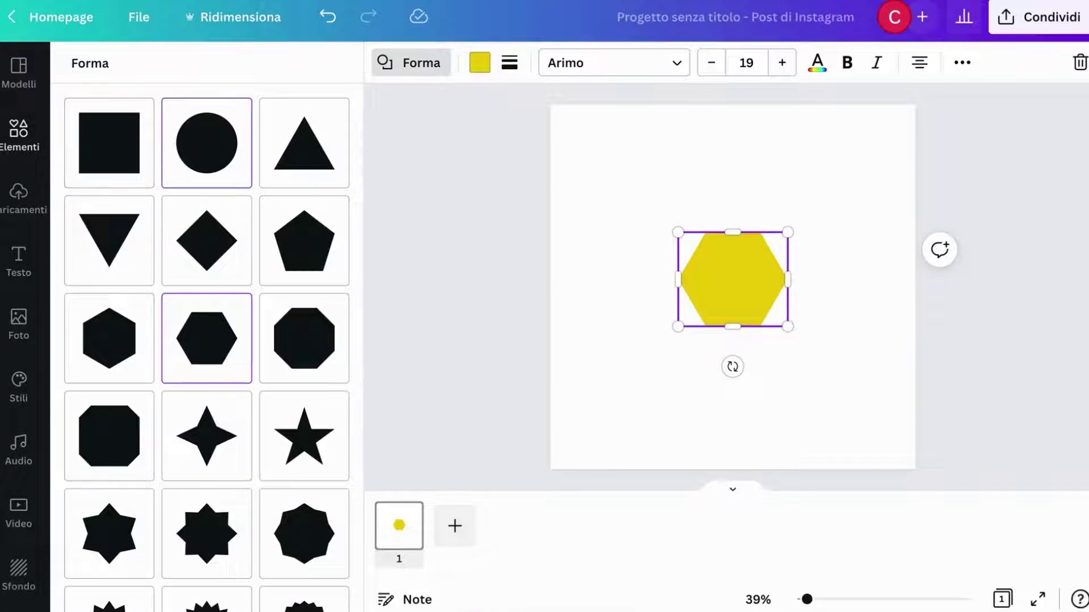
click(207, 143)
Enlarge the yellow circle from its corners to slightly more than half the page width.
drag(678, 232, 635, 189)
drag(787, 341, 841, 394)
mouse_move(794, 341)
mouse_down()
mouse_move(804, 336)
mouse_move(789, 336)
mouse_up()
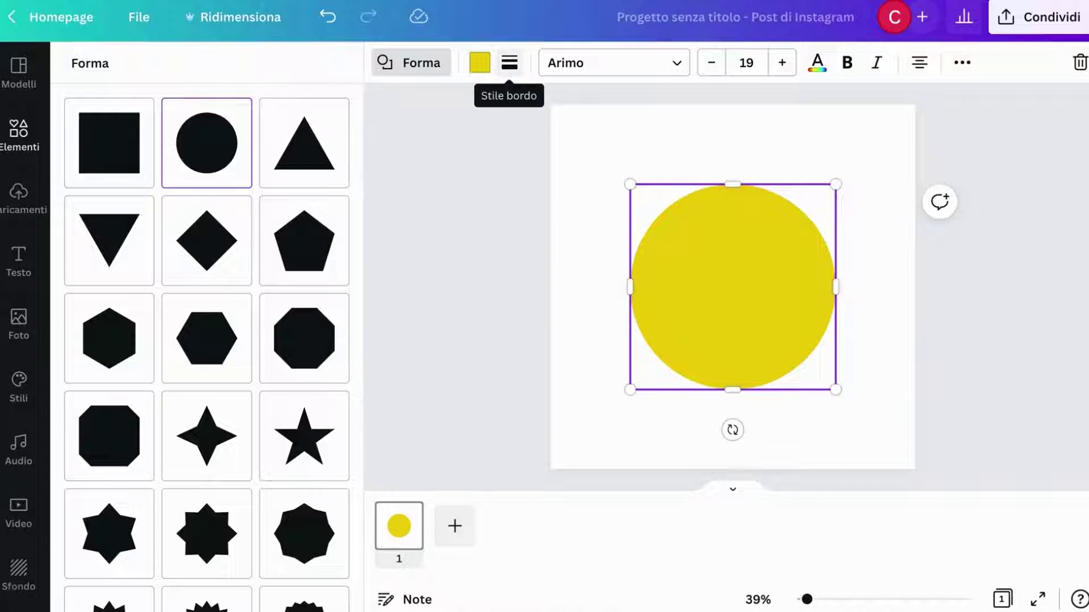
Give the yellow circle a solid border with a thickness of 96 and leave the corner rounding at 0.
click(509, 62)
click(606, 115)
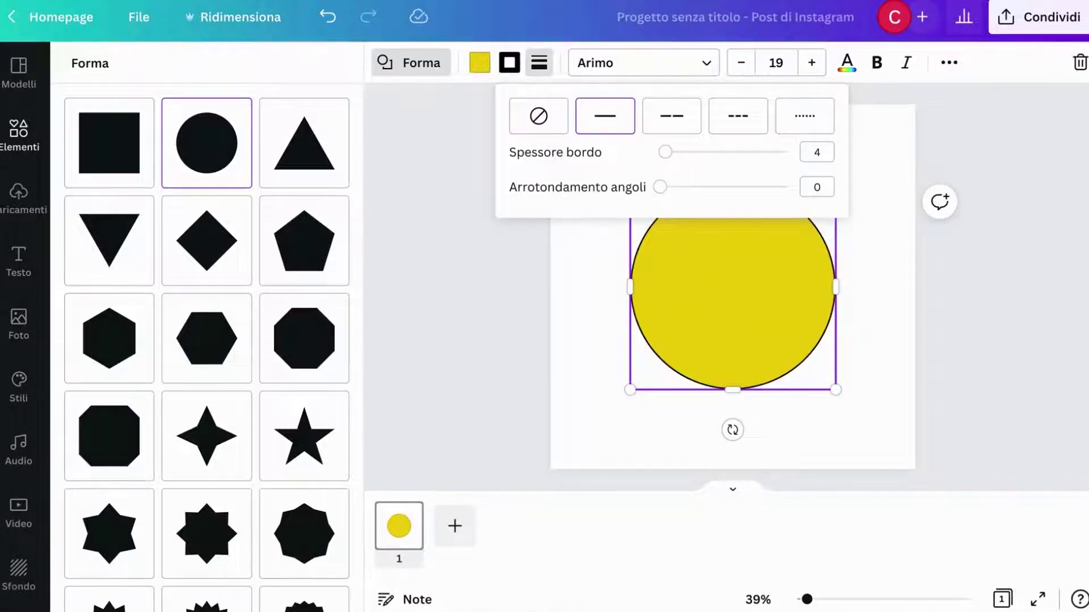
click(671, 116)
click(605, 116)
drag(665, 152, 781, 152)
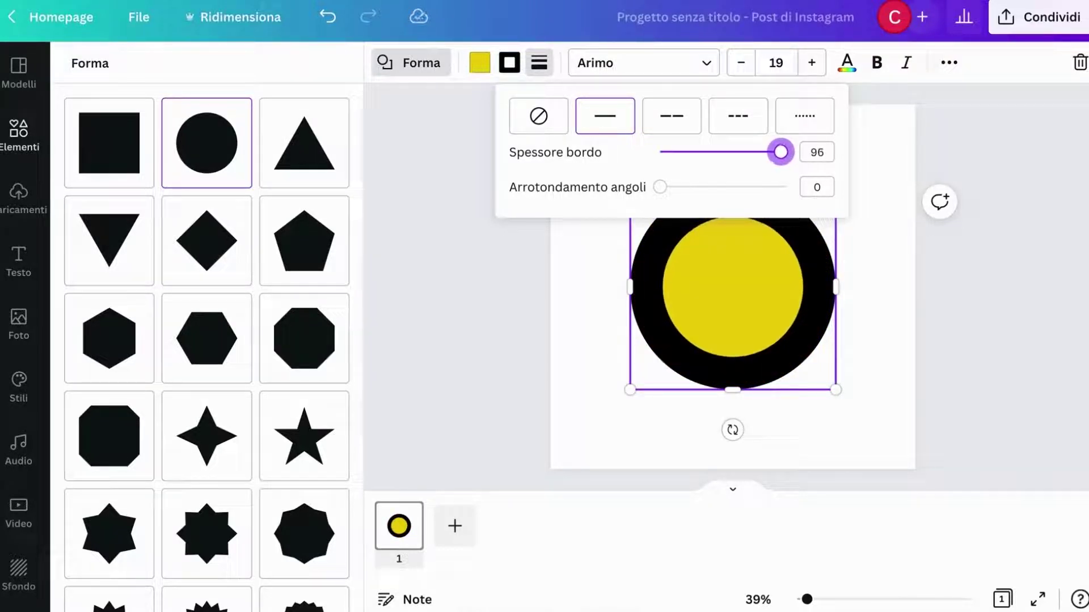
mouse_move(660, 187)
mouse_down()
mouse_move(778, 187)
mouse_move(659, 187)
mouse_up()
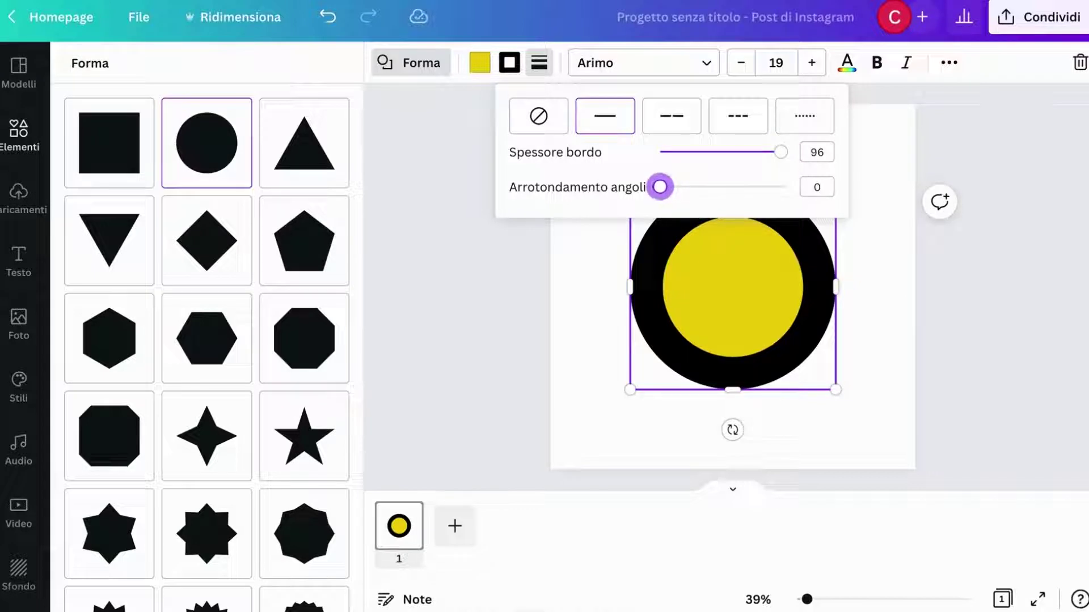
Try the two dashed border styles on the circle and settle on the dotted one.
click(671, 116)
click(738, 116)
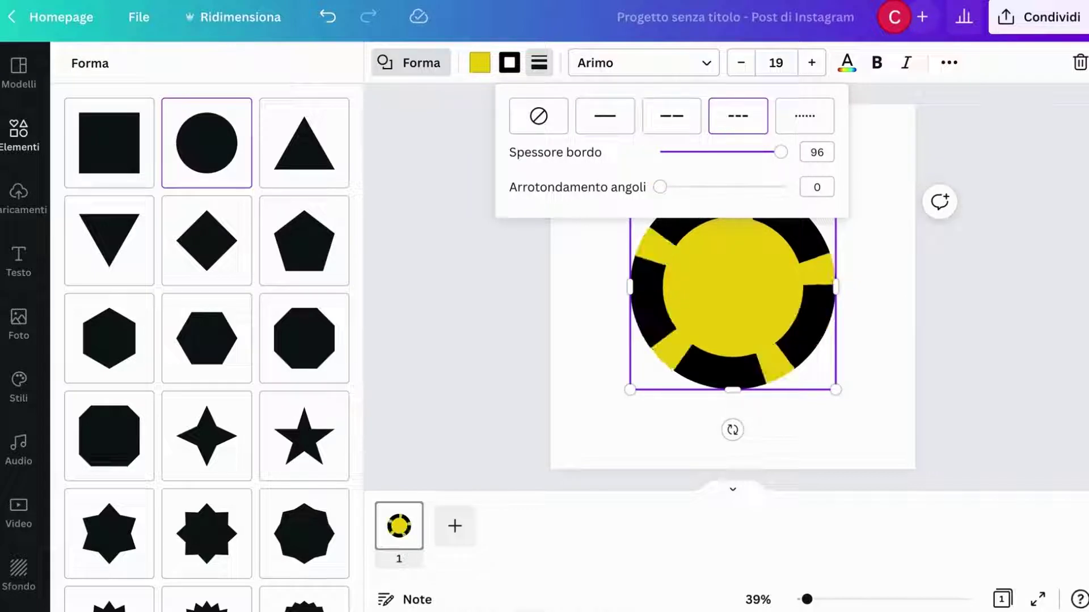
click(804, 116)
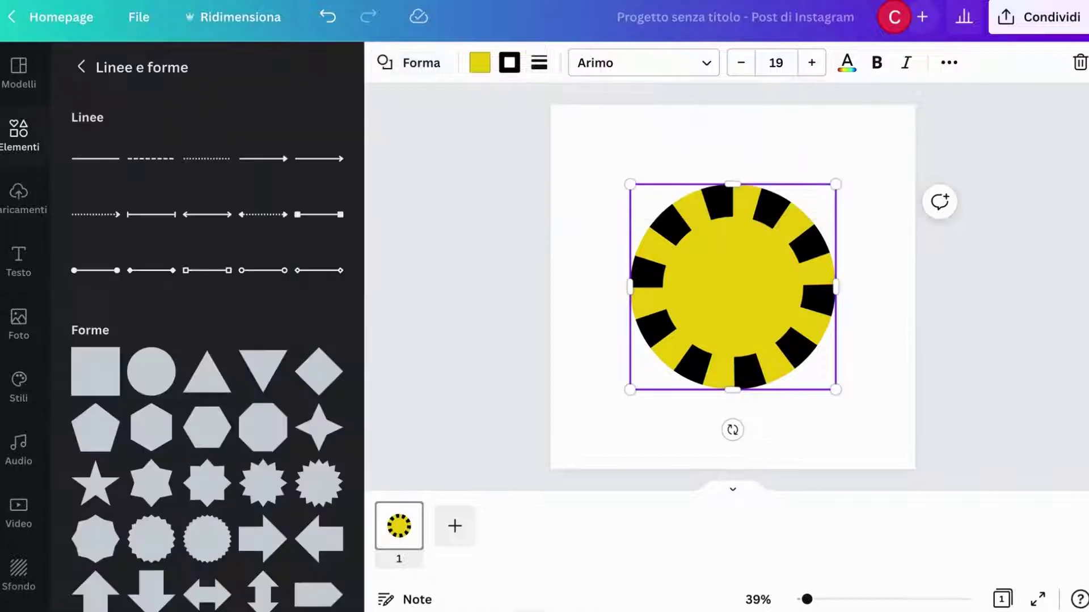
Shrink the circle to about 373 × 373 and move it to the upper-left area of the page.
drag(835, 389, 755, 310)
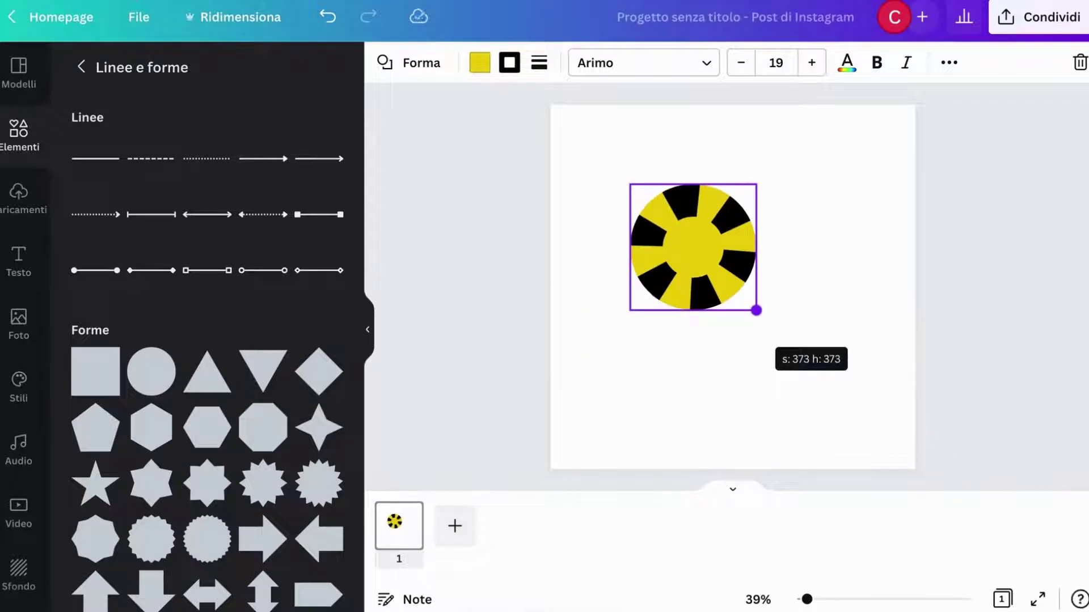
click(806, 340)
drag(693, 247, 659, 204)
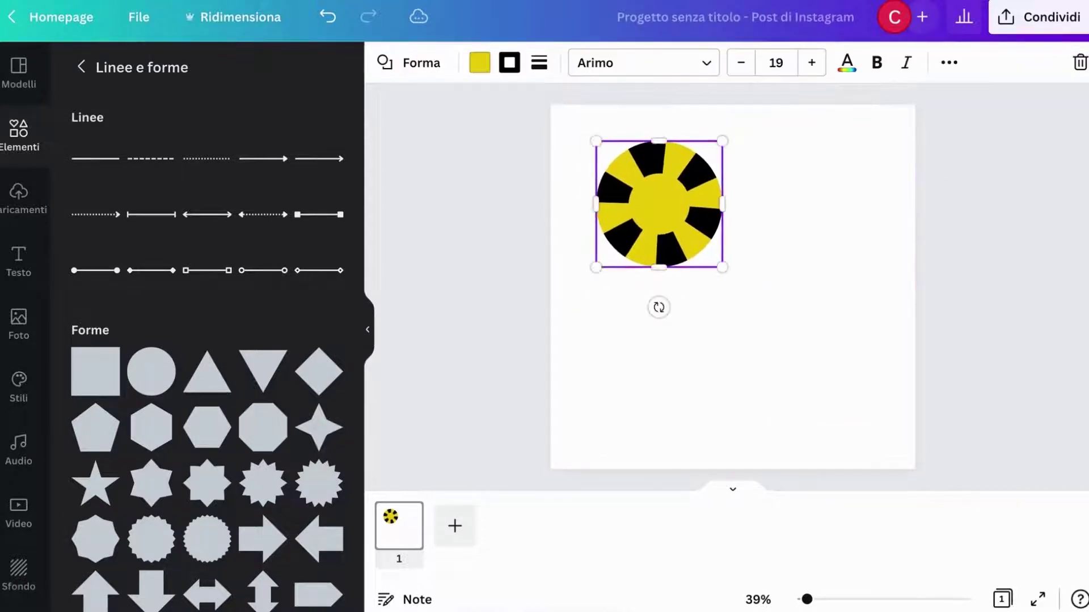
click(749, 238)
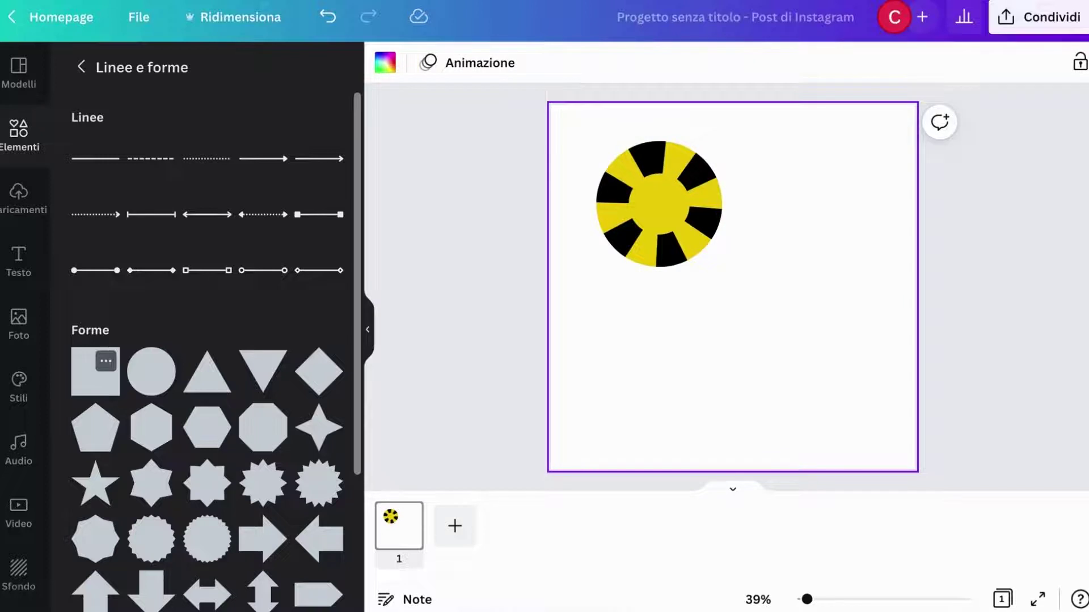
Add a square to the page and fill it with the blue-violet from the colour palette.
click(95, 371)
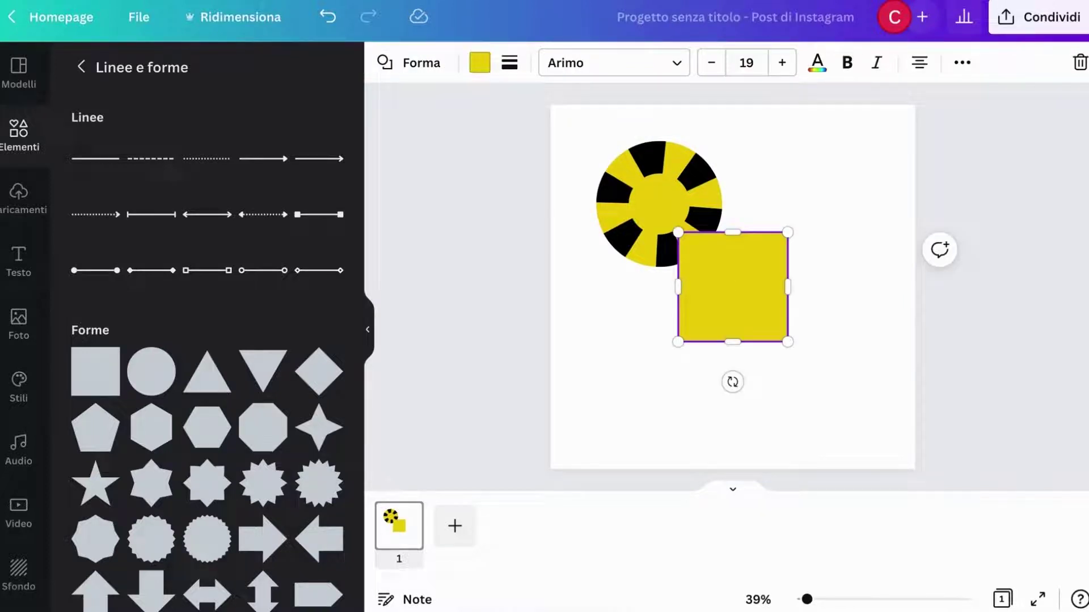
key(Return)
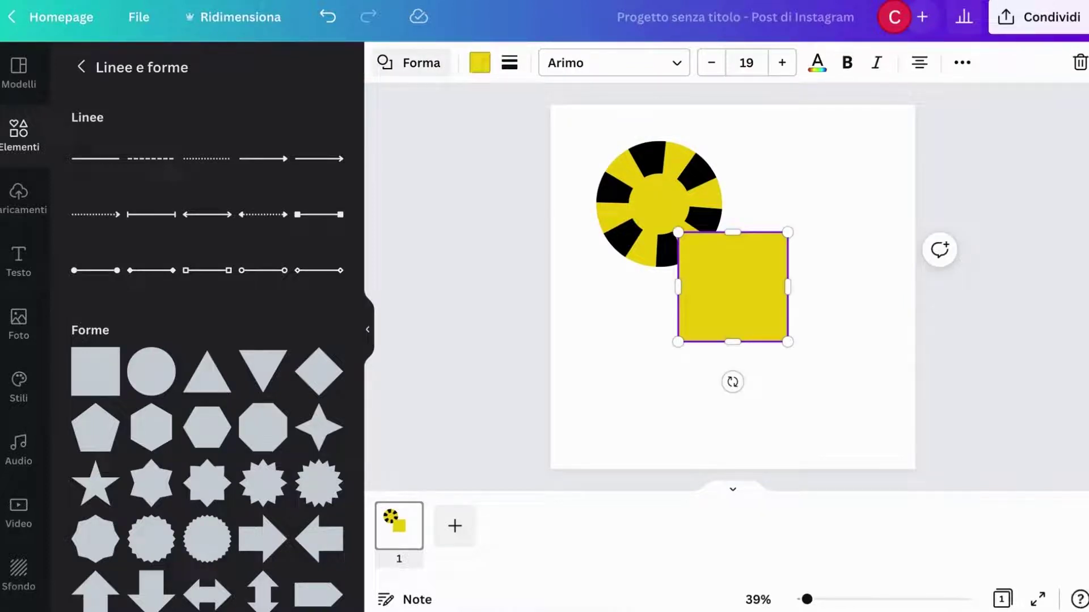
click(479, 63)
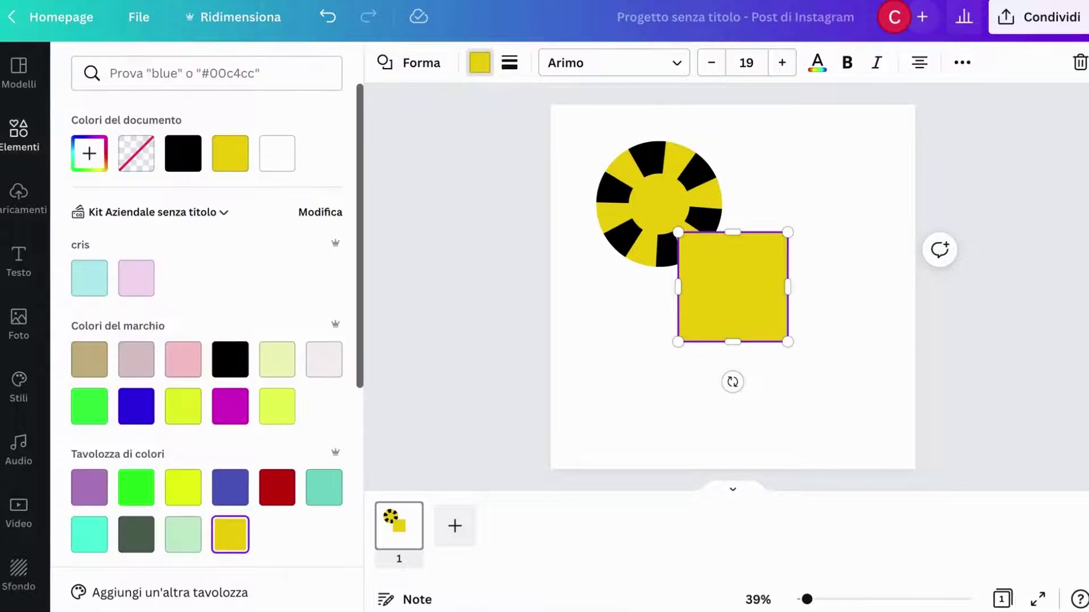
click(230, 488)
Stretch the blue square into a wider rectangle about 448 high and move it to the page's lower-right area, clear of the circle.
drag(788, 342, 810, 384)
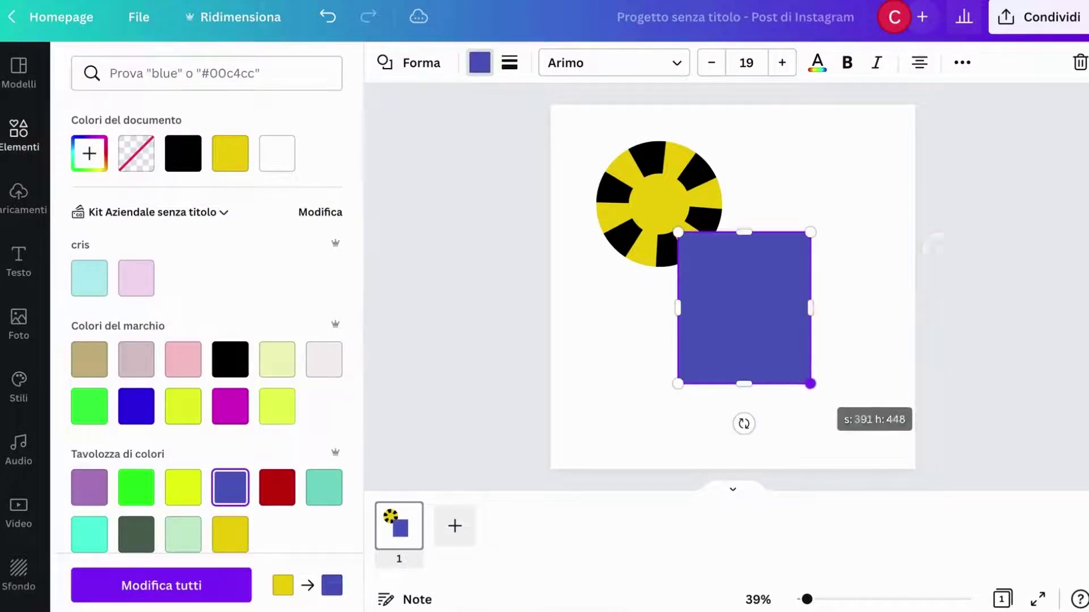
drag(810, 308, 853, 308)
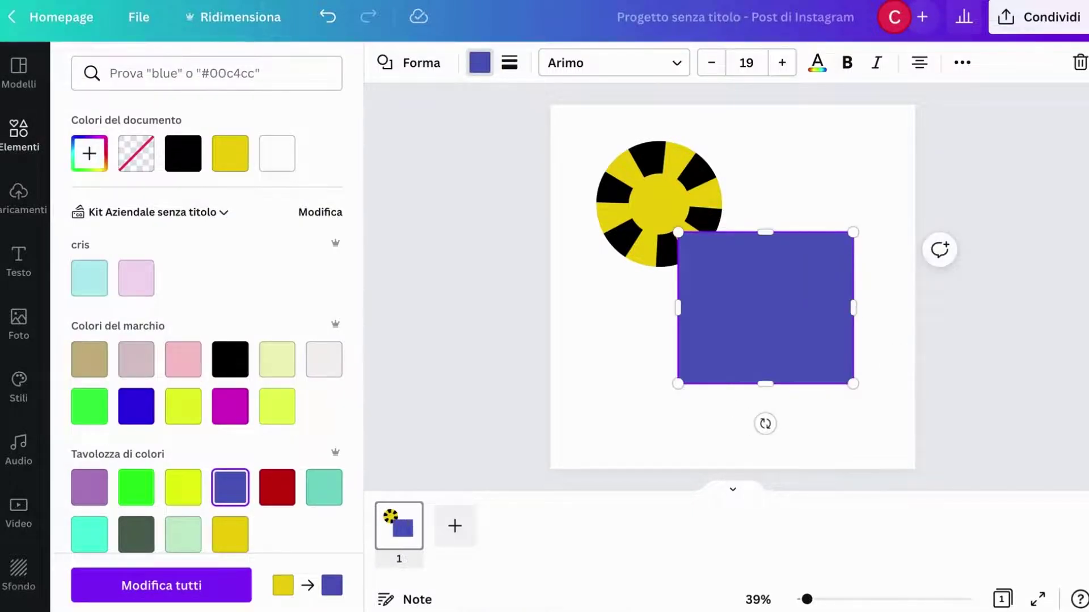
drag(765, 308, 780, 348)
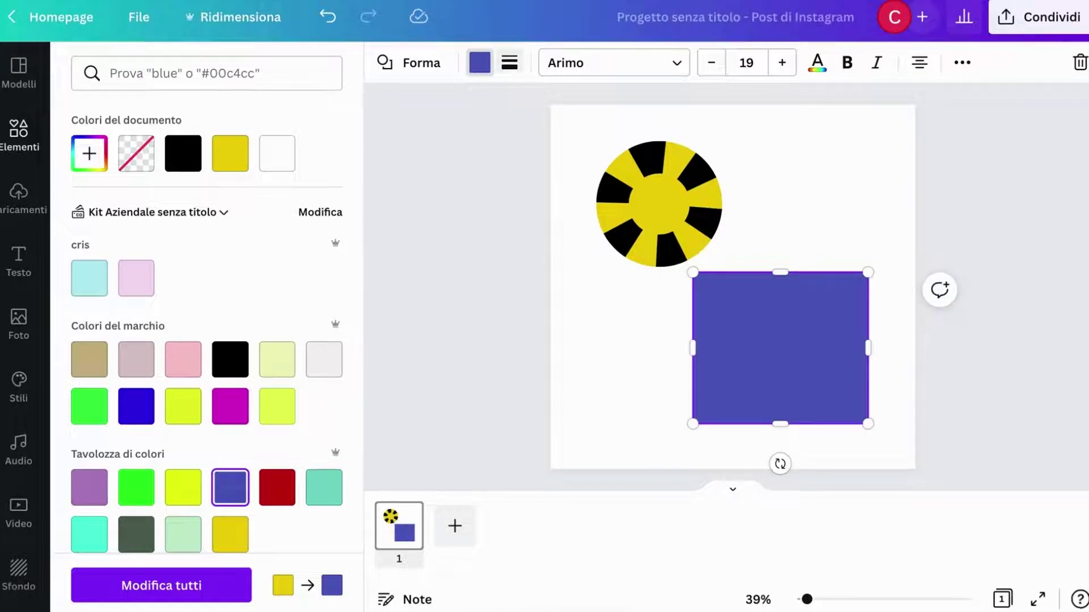
Give the blue rectangle a solid border 69 thick with corner rounding 100, trying a dashed border first, and resize it to about 469 × 407.
click(509, 63)
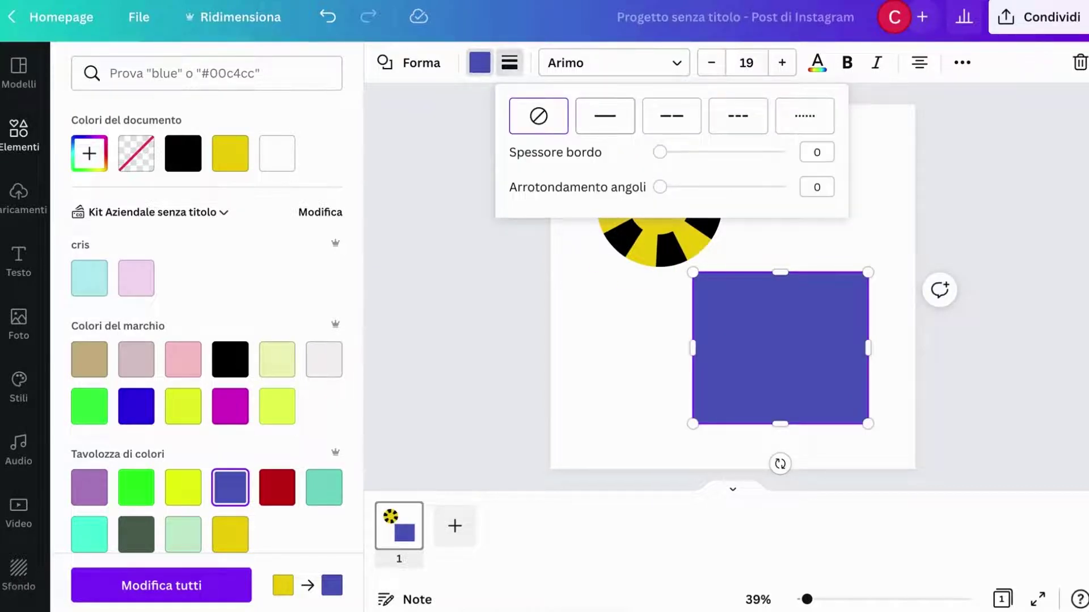
click(605, 116)
click(672, 116)
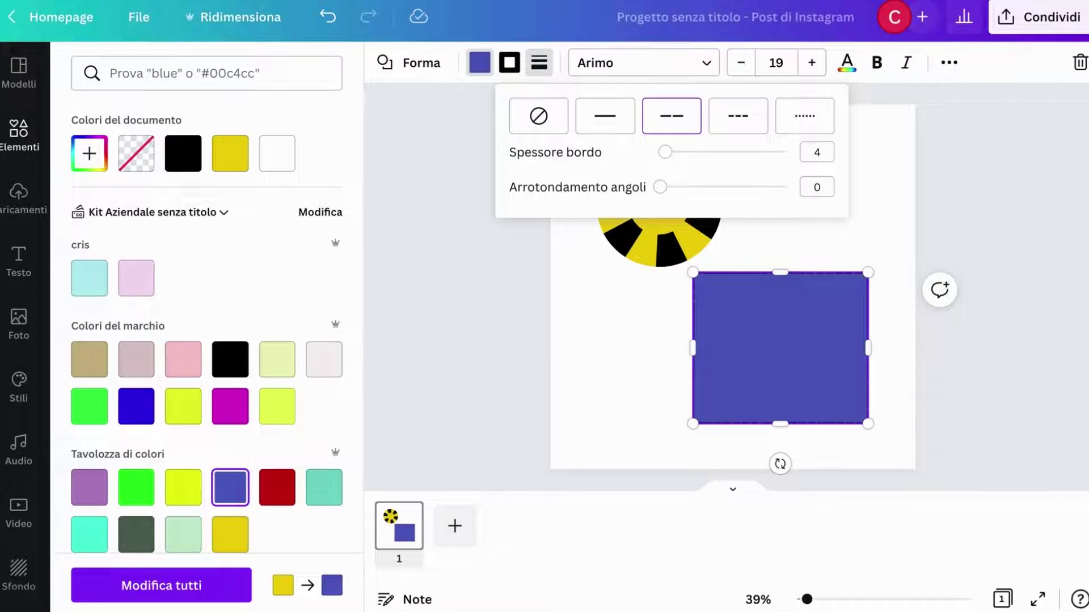
drag(665, 152, 716, 152)
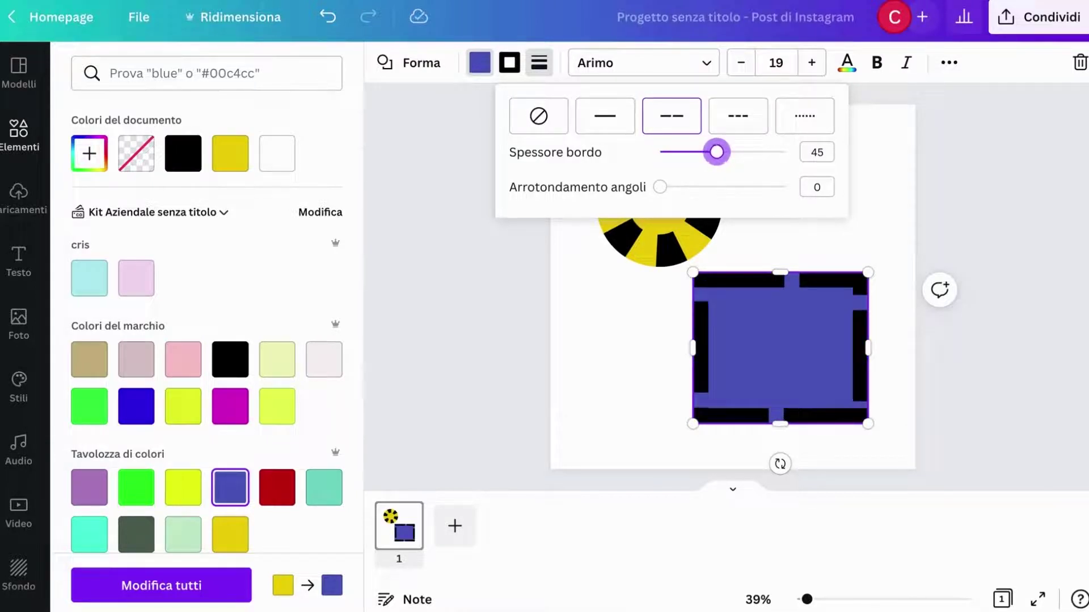
click(605, 116)
drag(716, 152, 748, 152)
drag(660, 187, 785, 186)
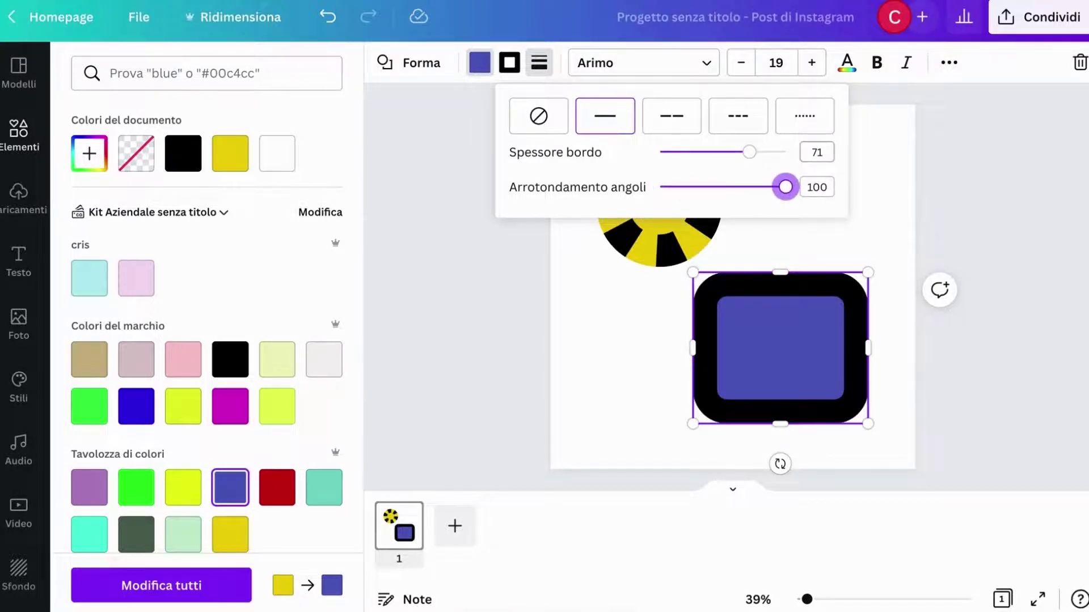
mouse_move(749, 152)
mouse_down()
mouse_move(782, 152)
mouse_move(746, 152)
mouse_up()
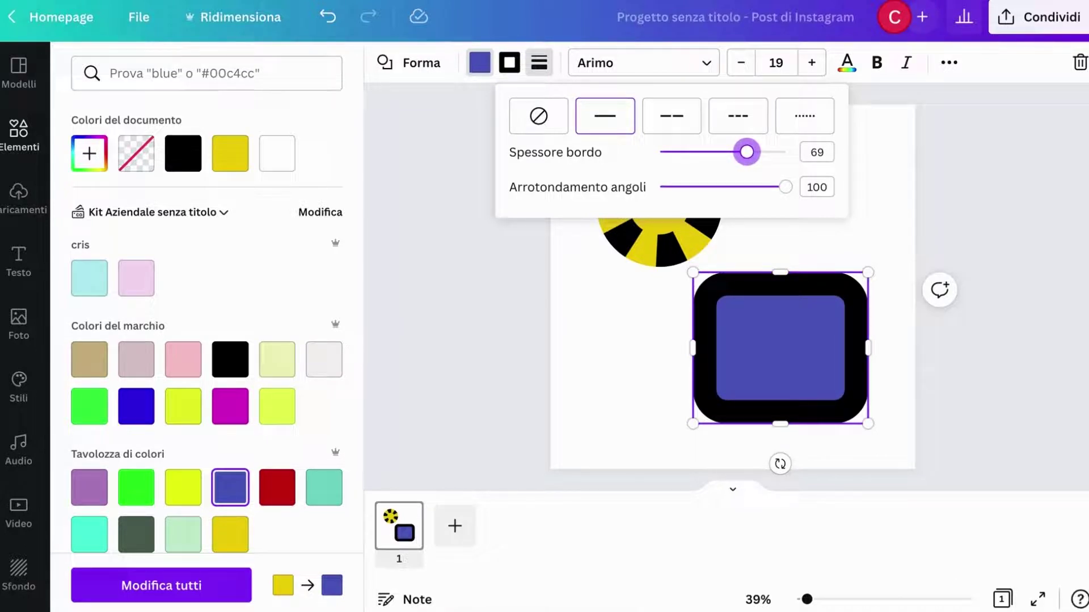
drag(868, 424, 851, 410)
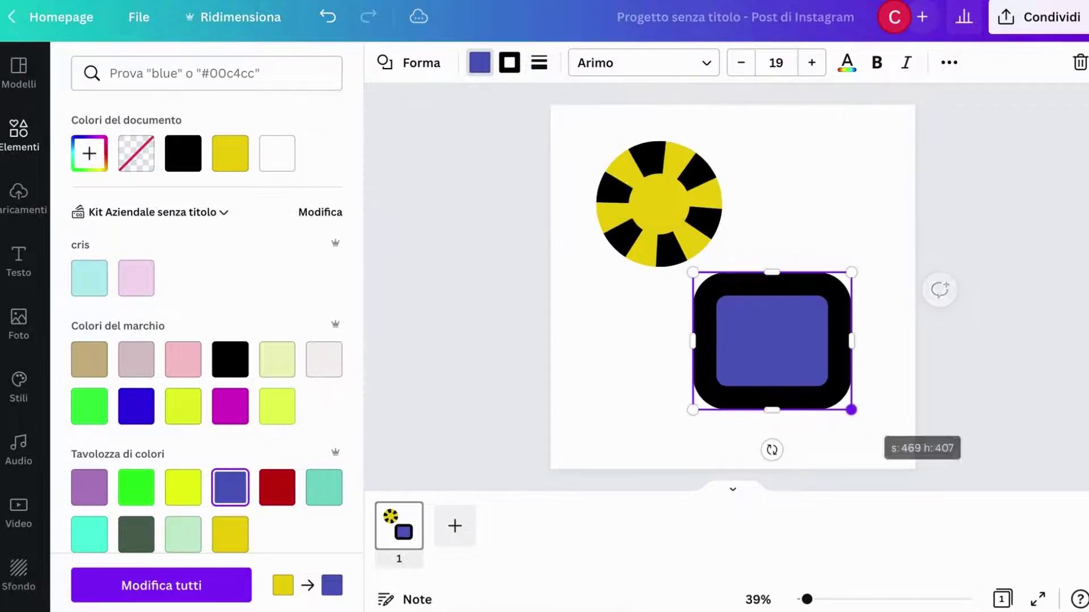
Add a second page with a square filled in dark red from the colour palette.
click(454, 526)
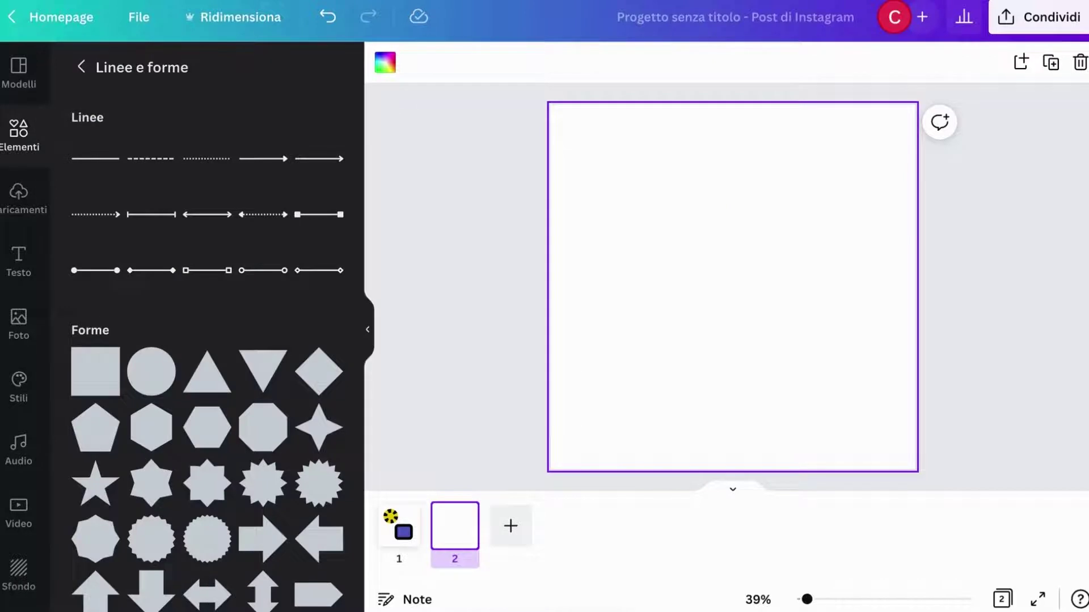
click(96, 371)
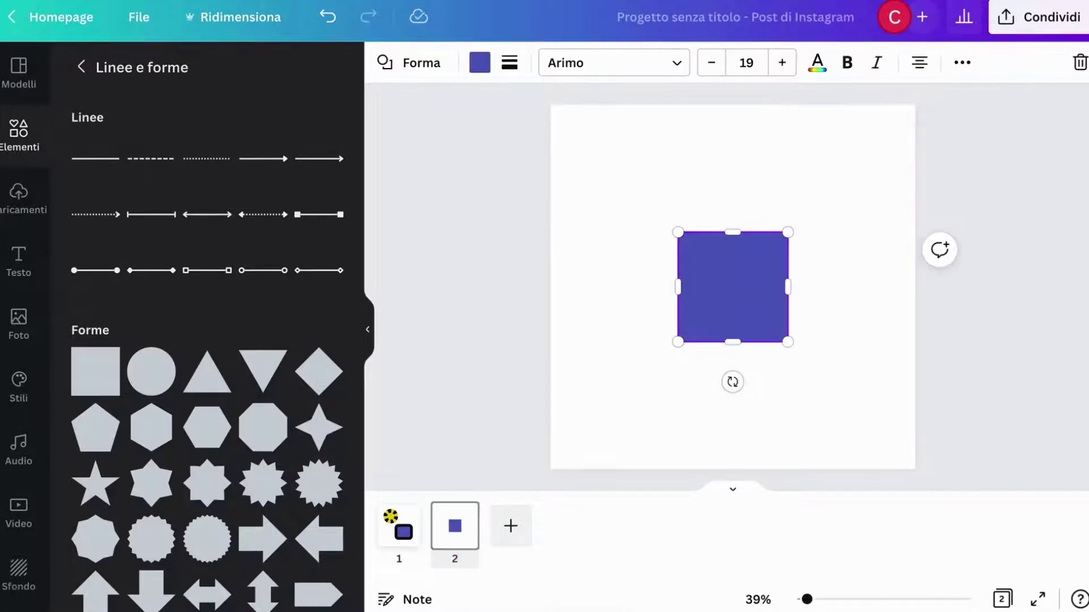
click(480, 62)
click(277, 488)
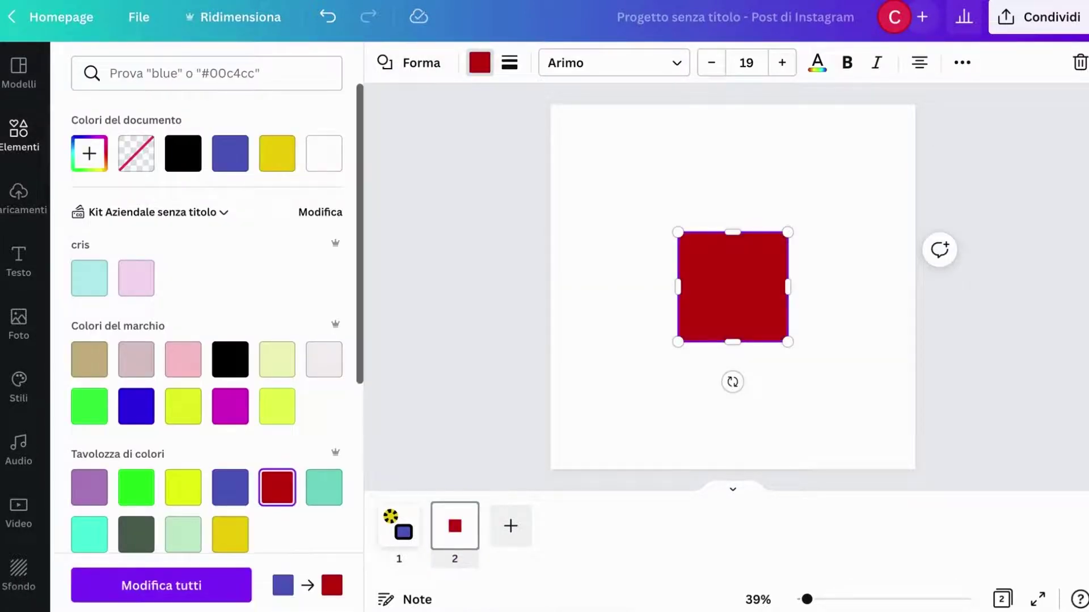
Change the red square on page 2 into a heart and enlarge it to span most of the page's width, centred horizontally.
click(409, 62)
scroll(207, 435, down, 8)
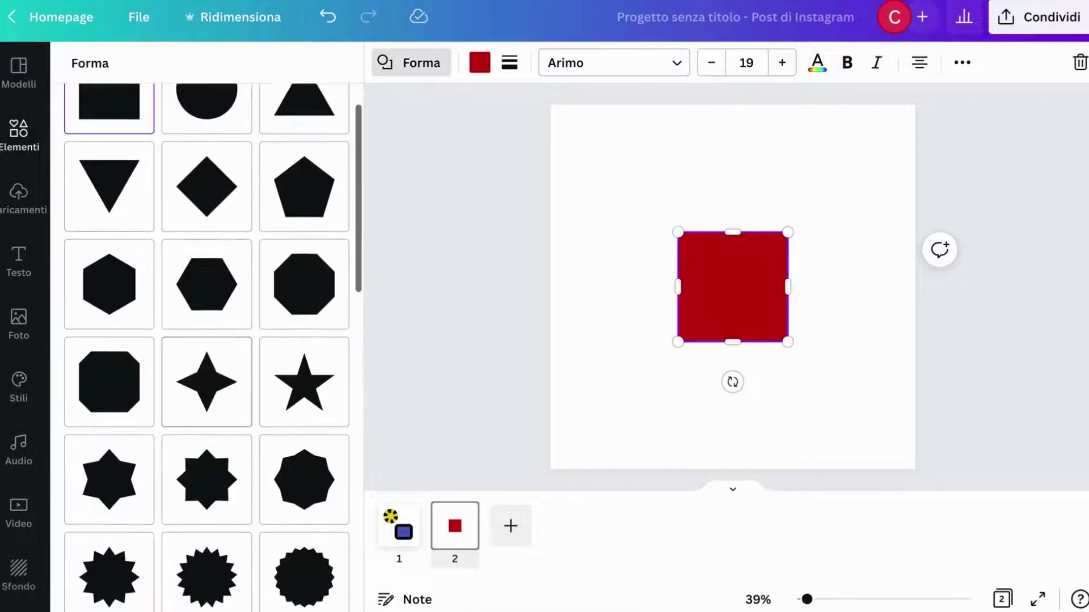
scroll(207, 341, down, 5)
click(304, 317)
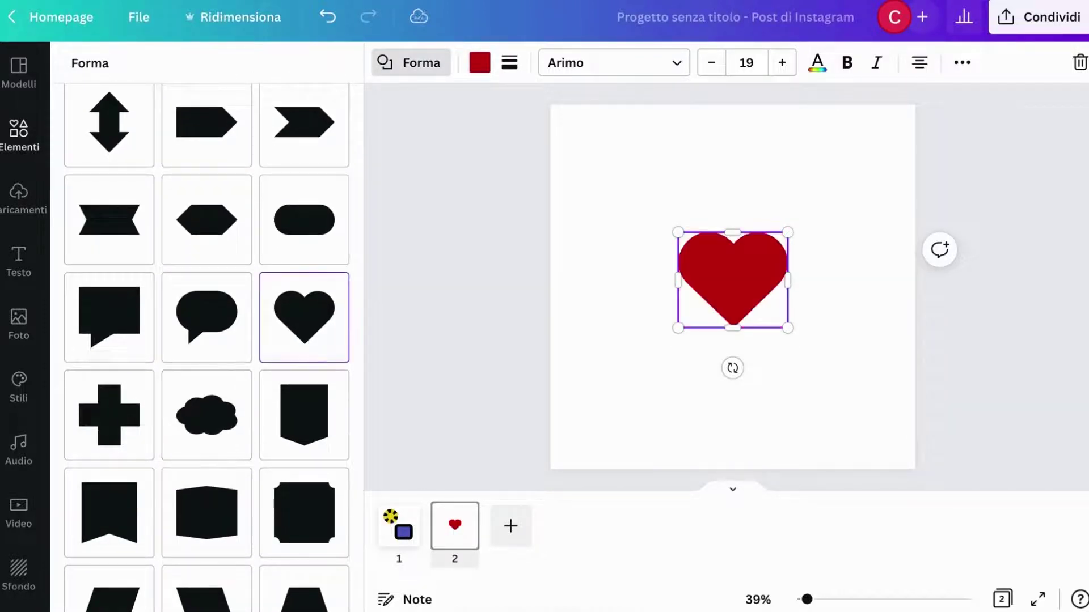
drag(678, 232, 603, 166)
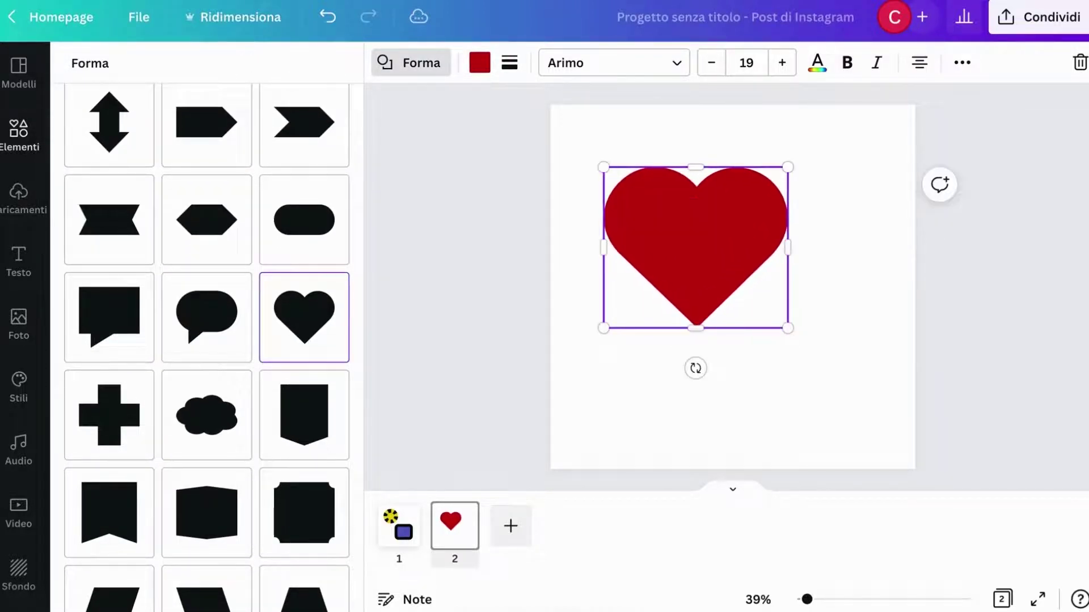
drag(788, 327, 884, 413)
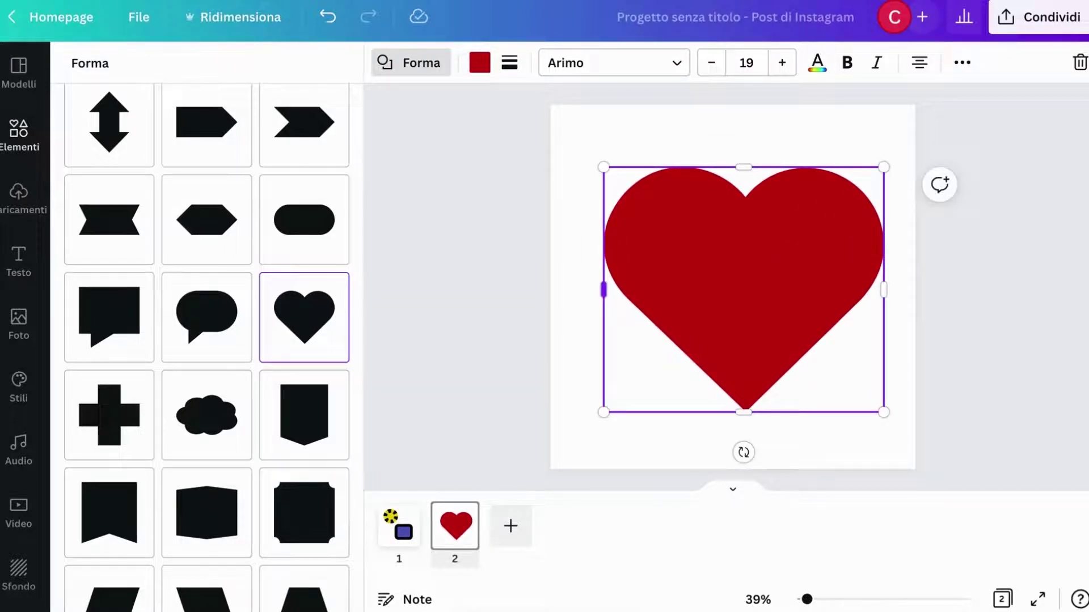
drag(603, 167, 582, 148)
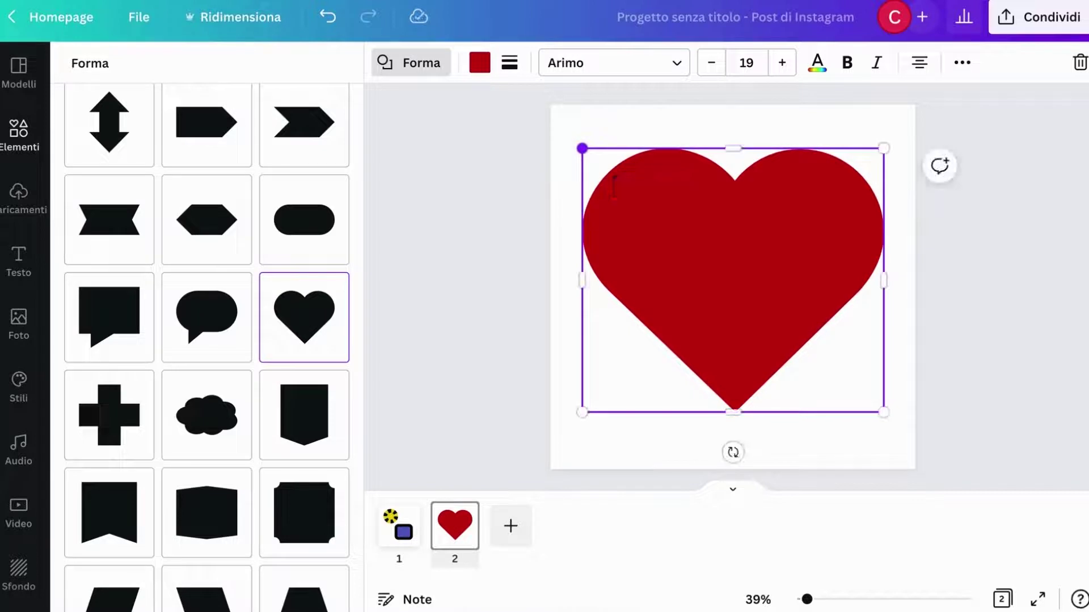
Set the heart's corner rounding to 100 and give it a solid border with thickness 100.
click(509, 62)
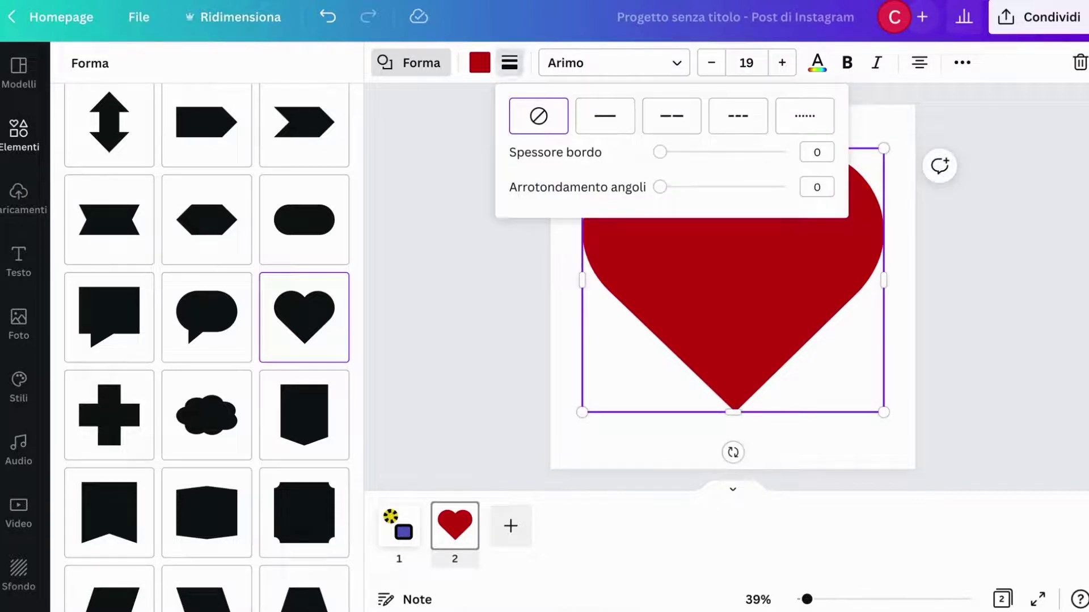
drag(659, 187, 785, 187)
click(660, 152)
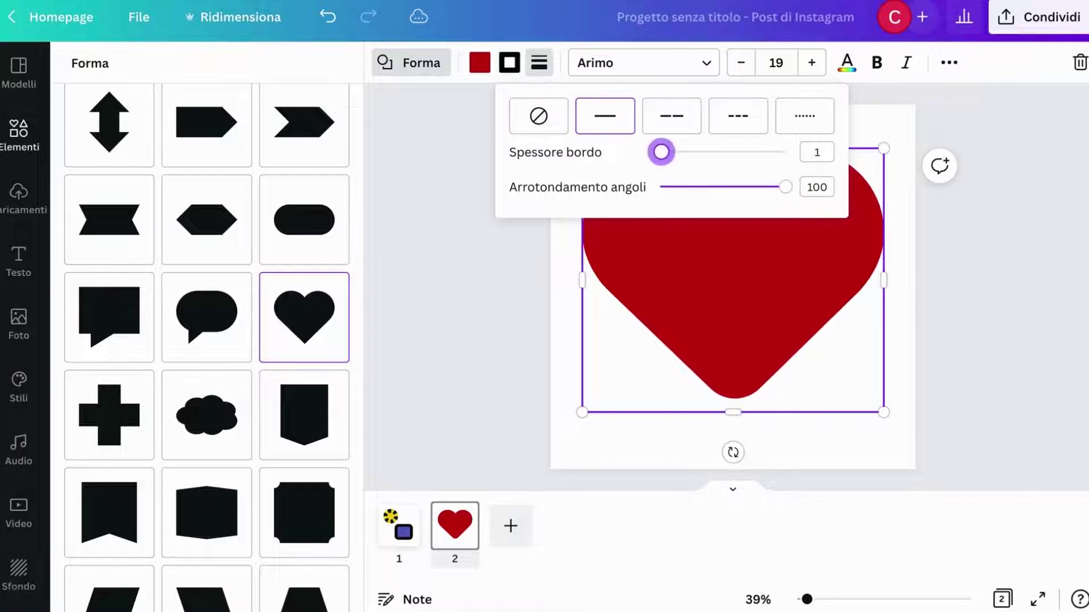
drag(660, 152, 786, 152)
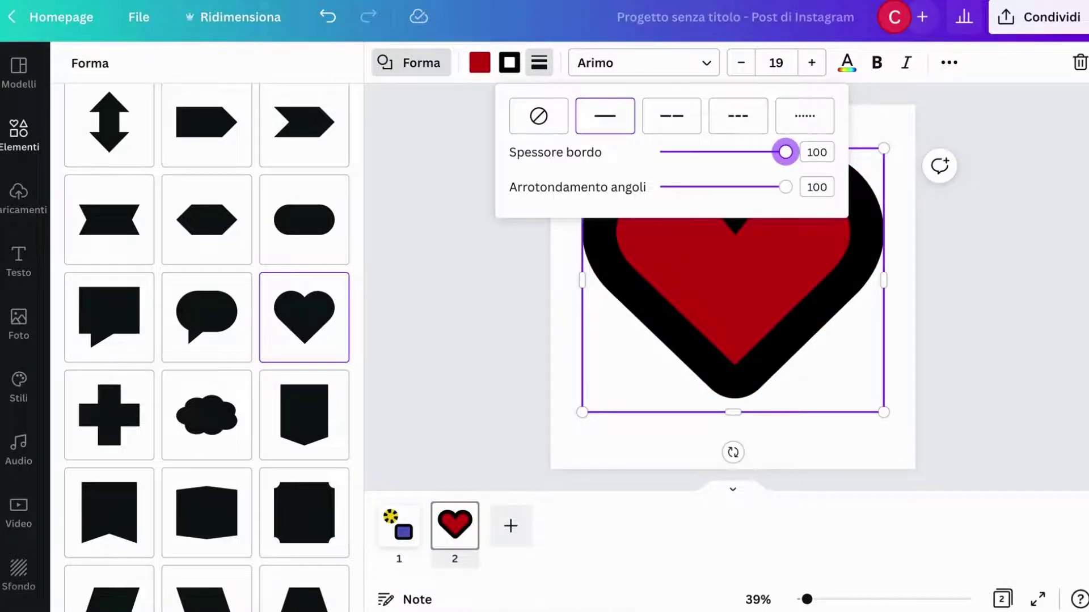
click(410, 63)
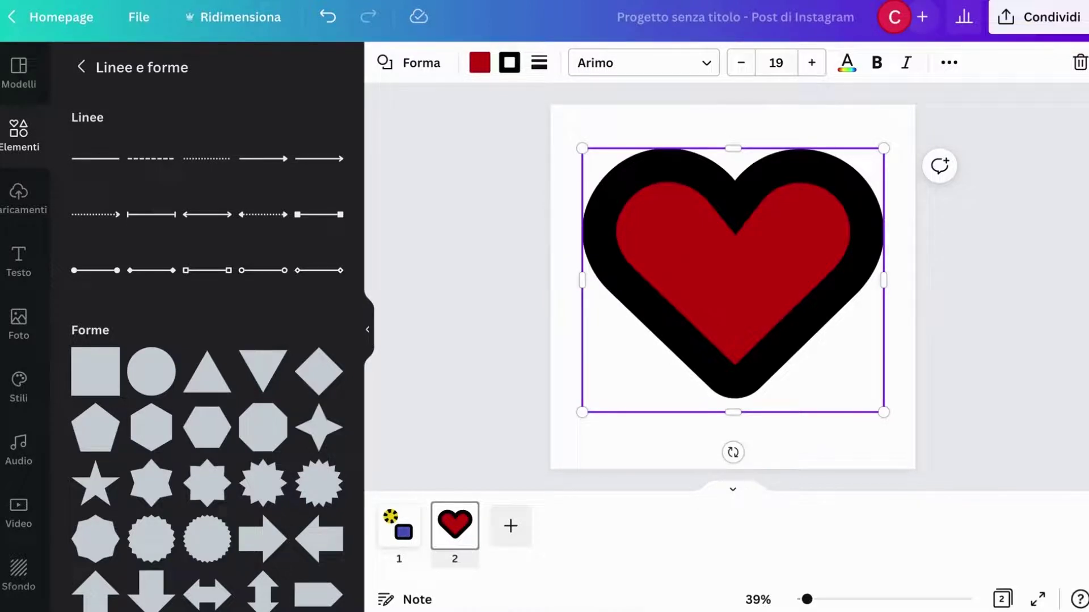
key(Escape)
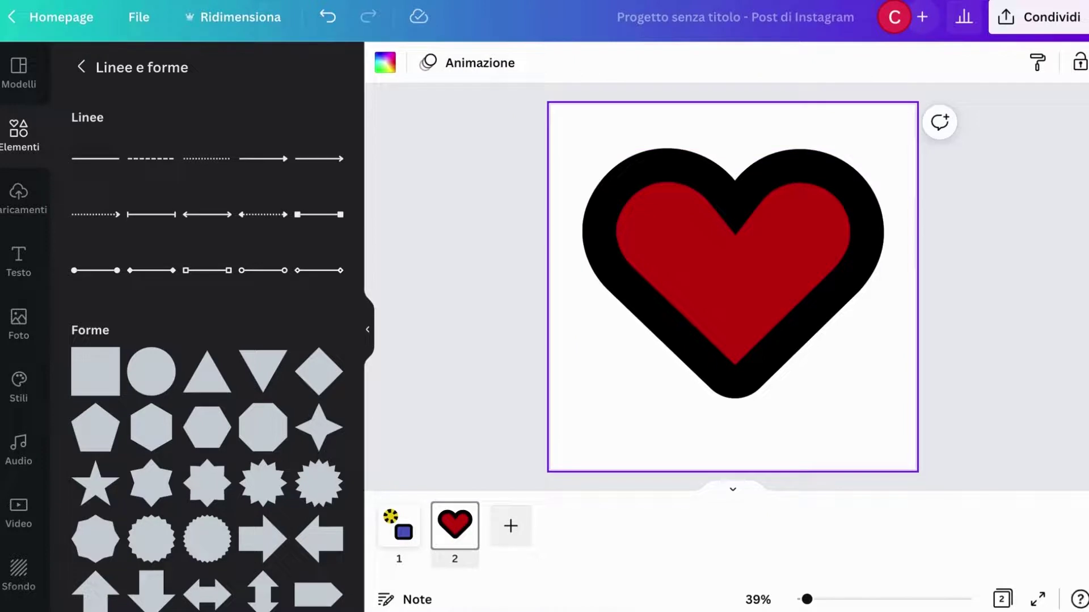
Write CUORE inside the heart and make the text bold at font size 71.
click(733, 280)
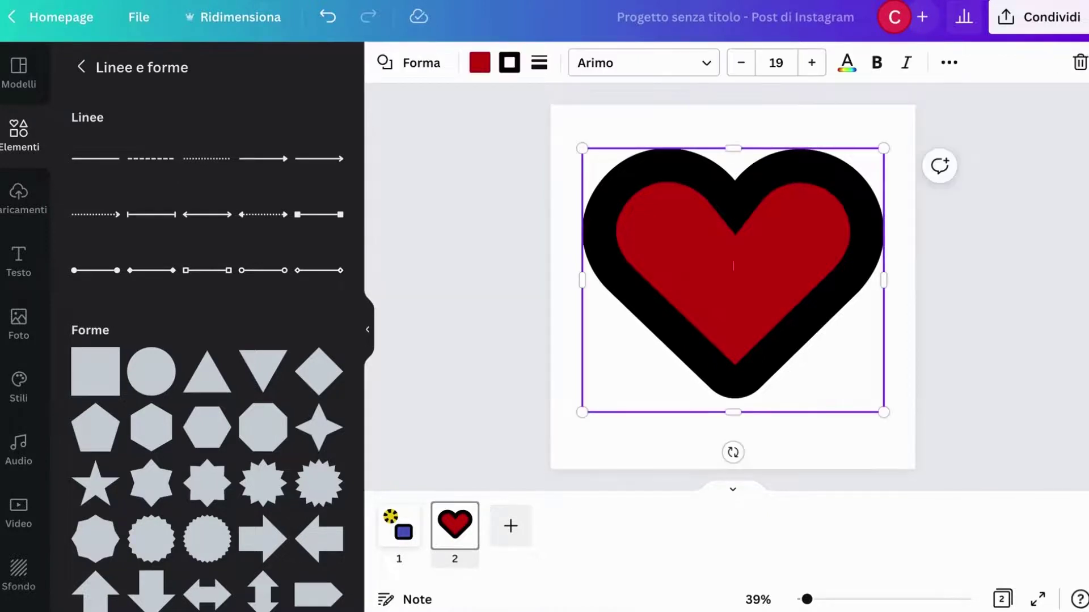
text(CUORE)
double_click(732, 267)
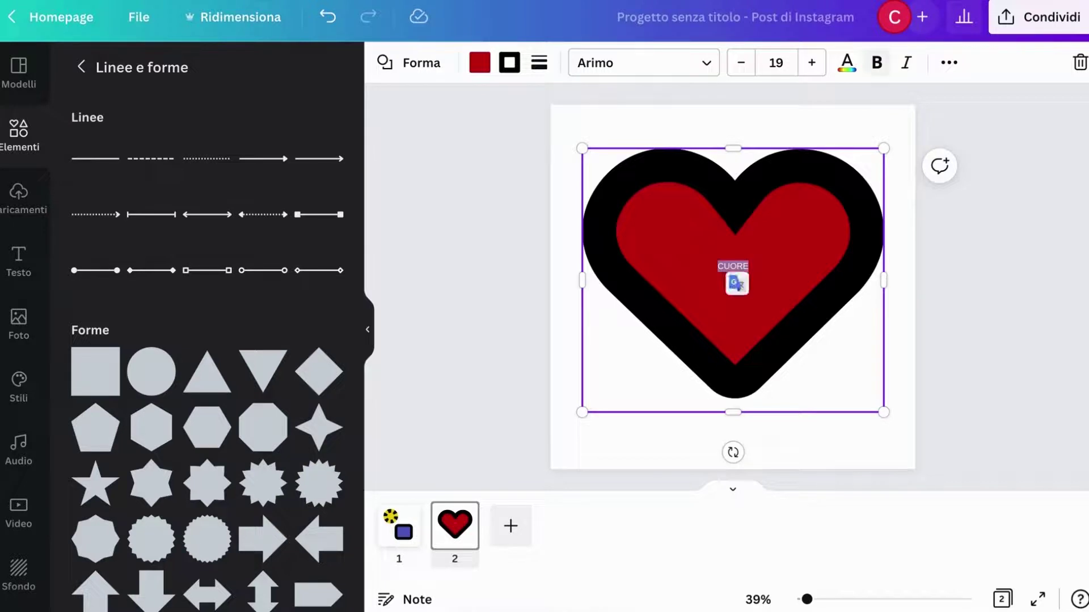
click(877, 63)
click(812, 63)
click(812, 62)
click(812, 62)
click(812, 63)
click(812, 62)
click(812, 62)
click(812, 62)
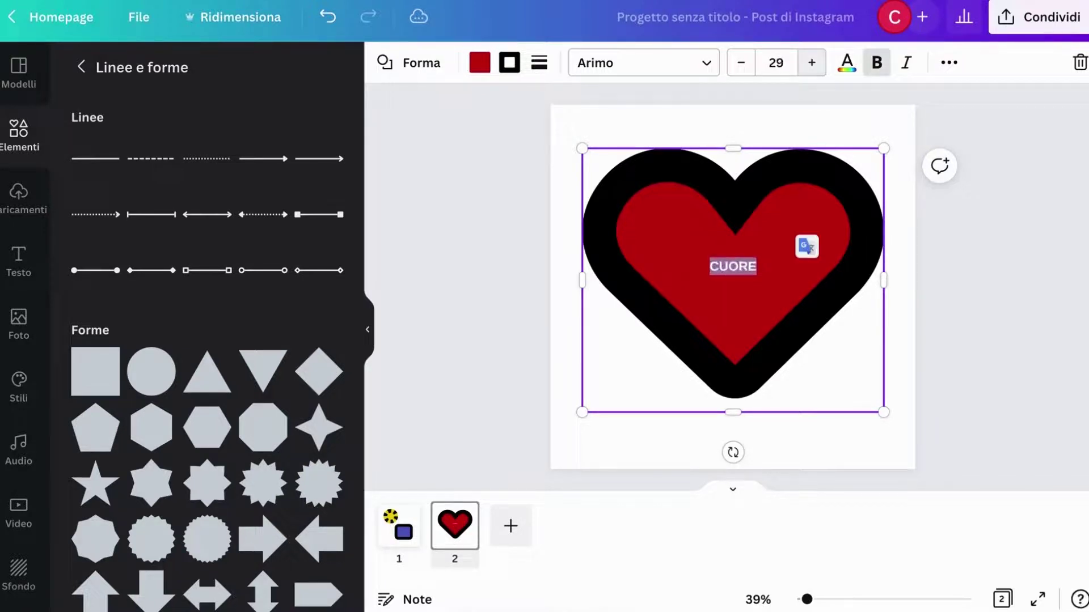
click(811, 63)
click(811, 63)
click(812, 63)
click(811, 62)
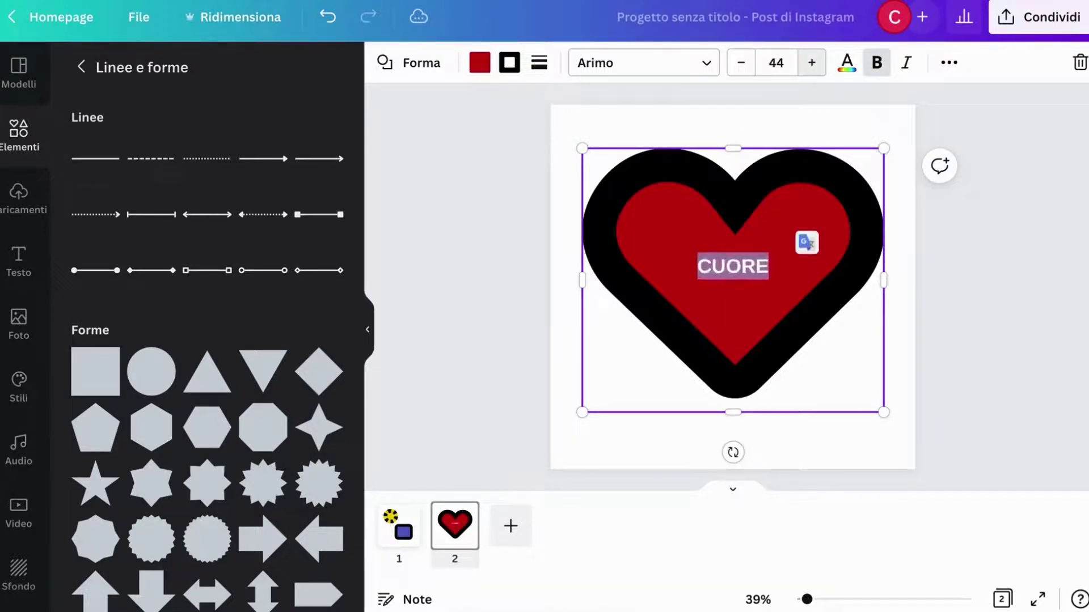
click(812, 62)
click(811, 62)
click(812, 63)
click(811, 63)
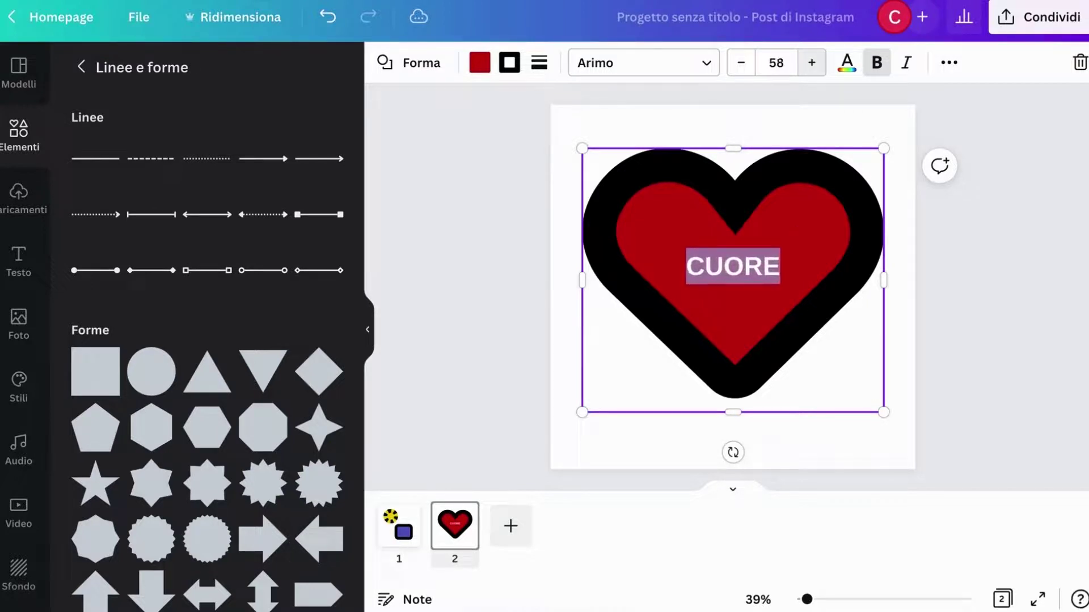
click(812, 62)
click(811, 62)
click(811, 63)
click(812, 62)
click(812, 63)
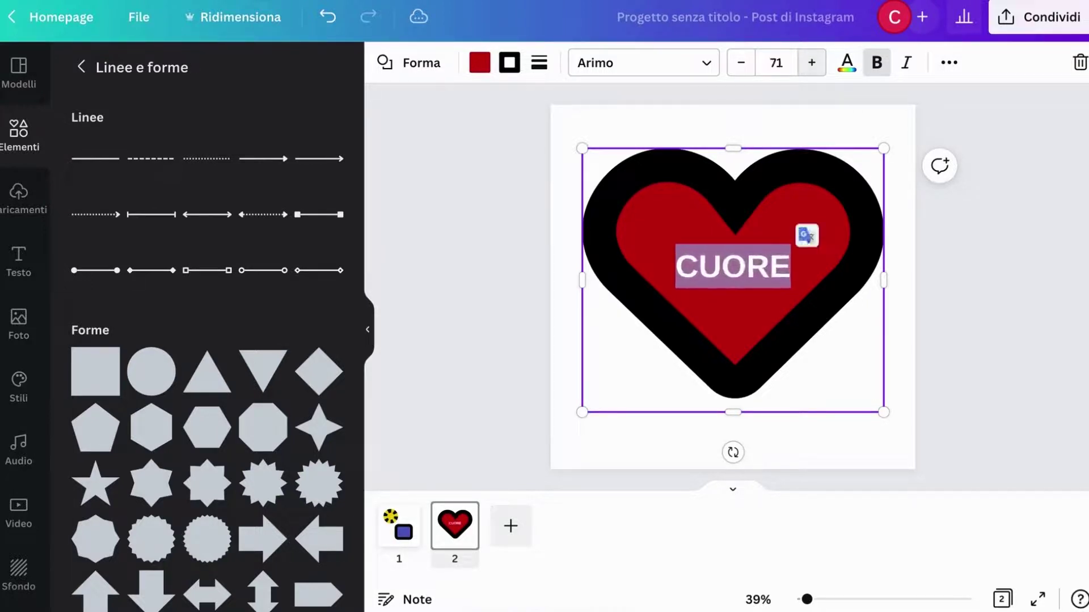
click(843, 450)
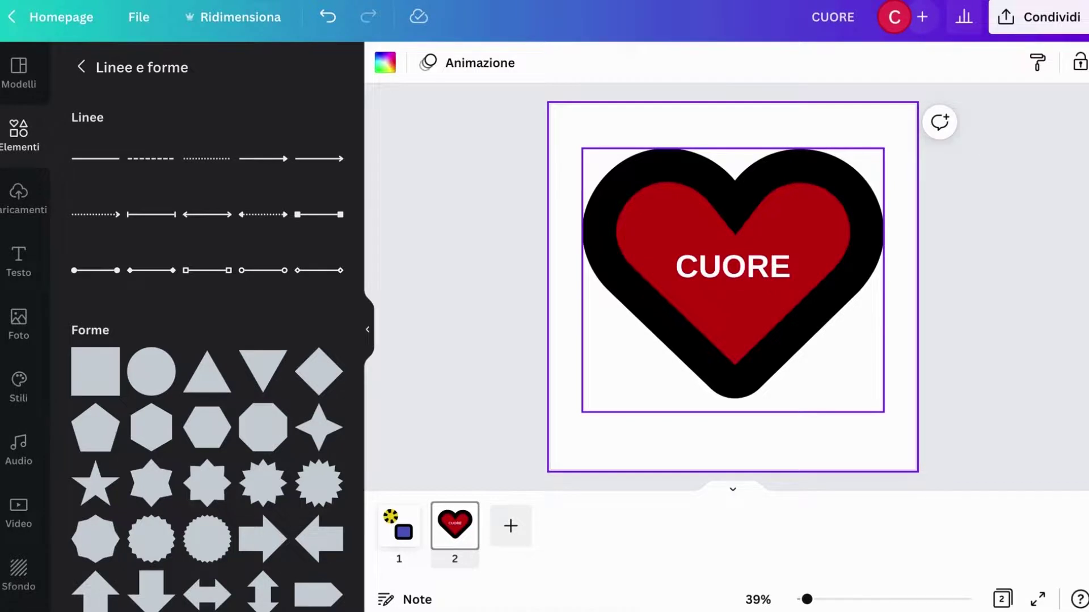
Change the font of the heart's text to Layiji JaRaKeFadHang and return to the lines and shapes library.
click(757, 318)
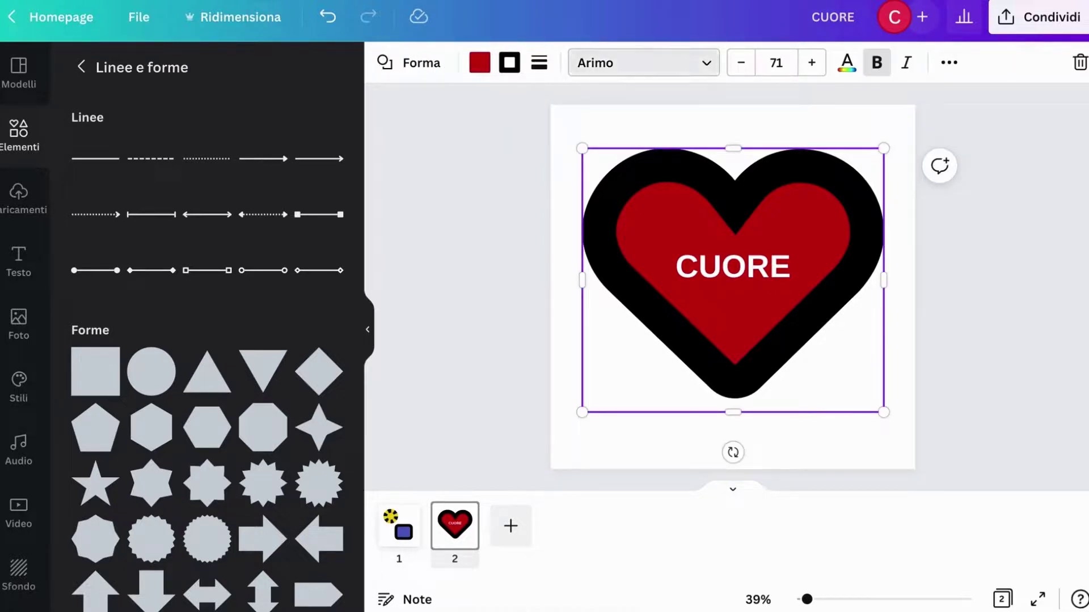
click(643, 62)
click(176, 296)
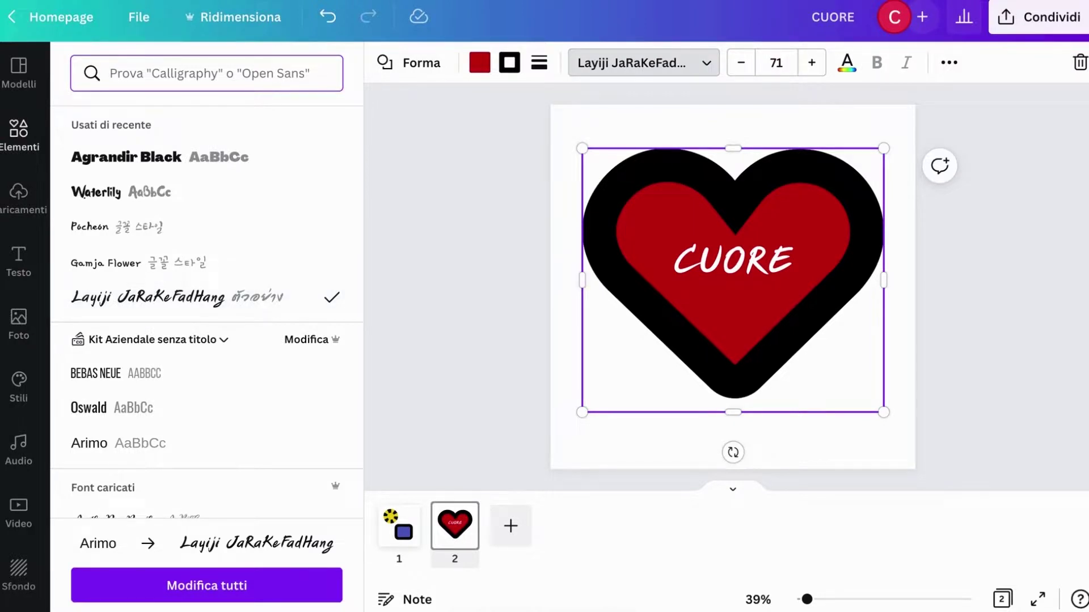
click(19, 135)
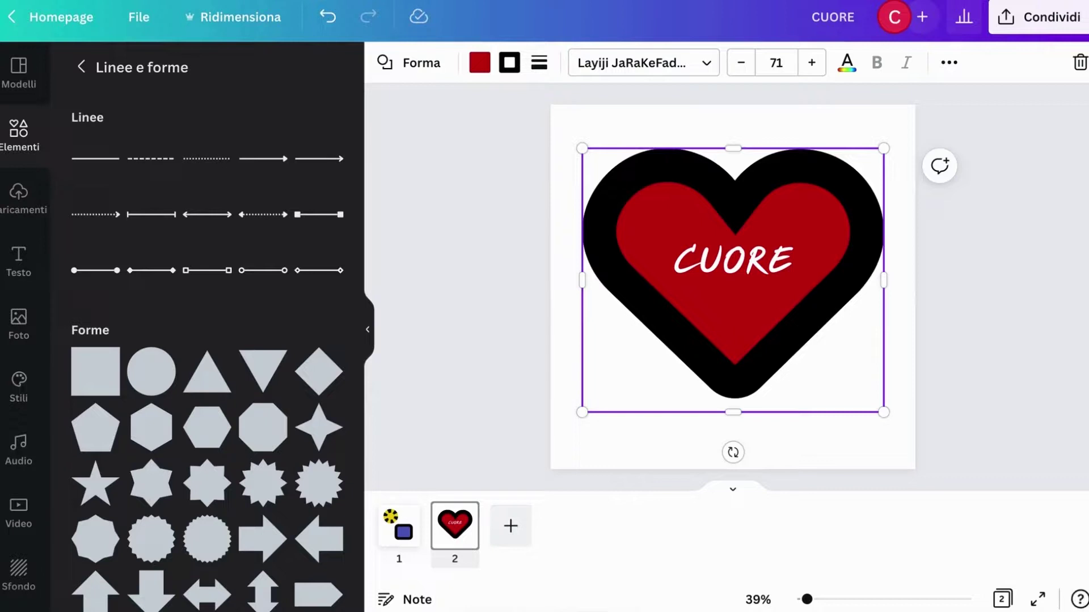
click(399, 528)
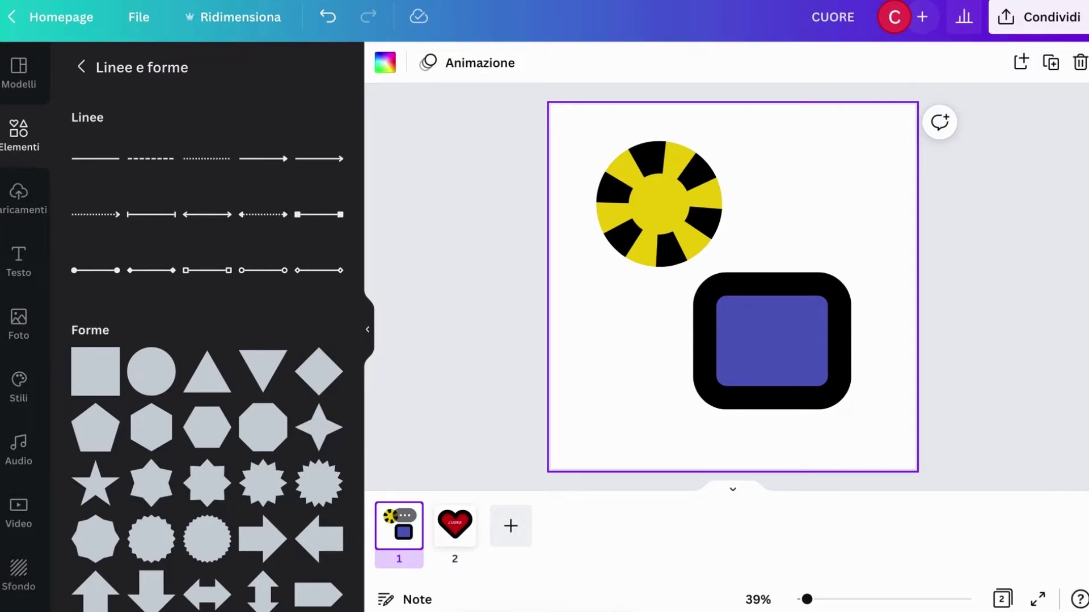
click(461, 515)
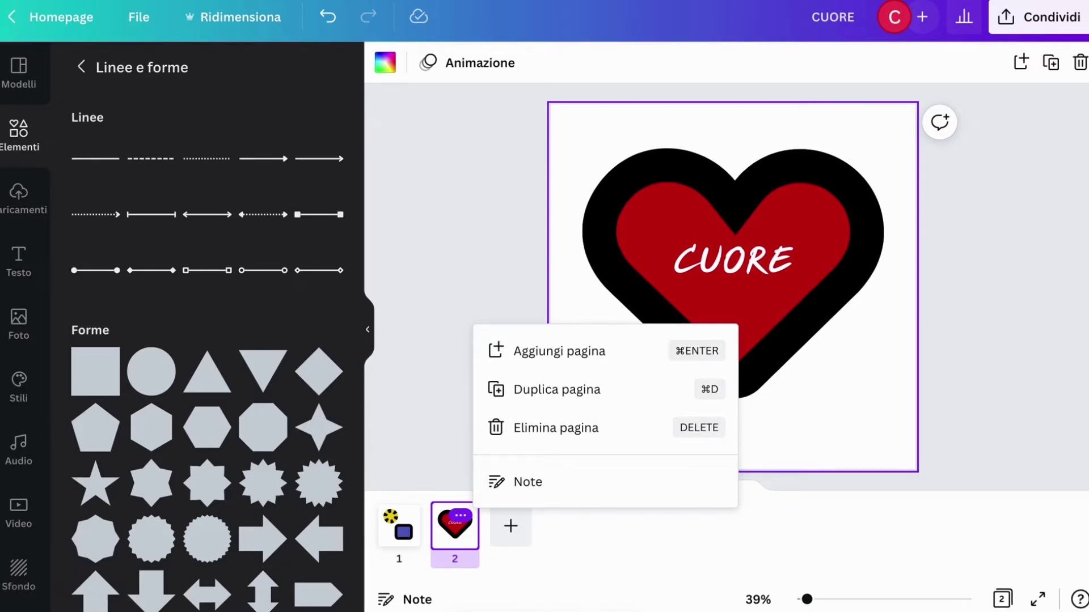
key(Escape)
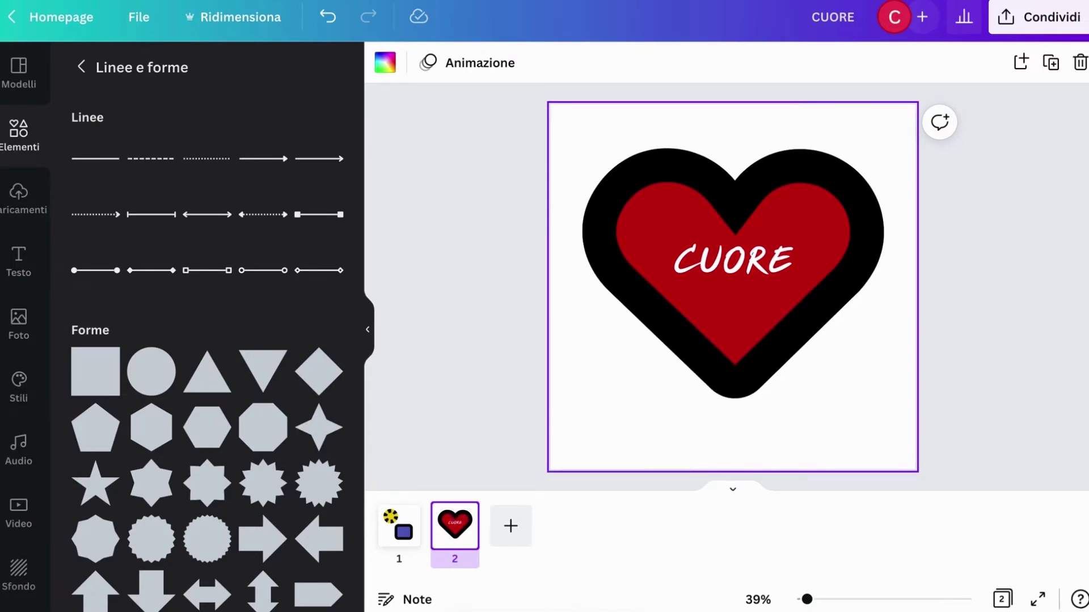